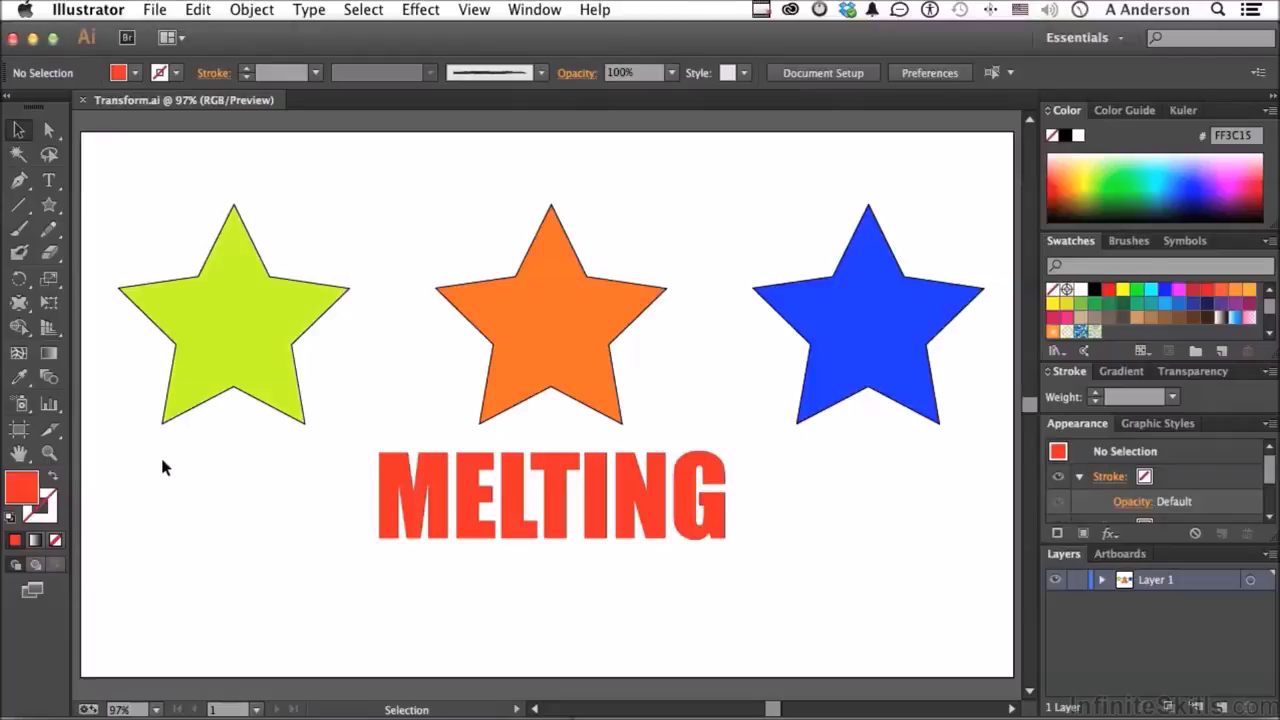
# Detach the Pucker and related distortion tools as a floating palette and place it between the green and orange stars' tops.
pyautogui.click(18, 302)
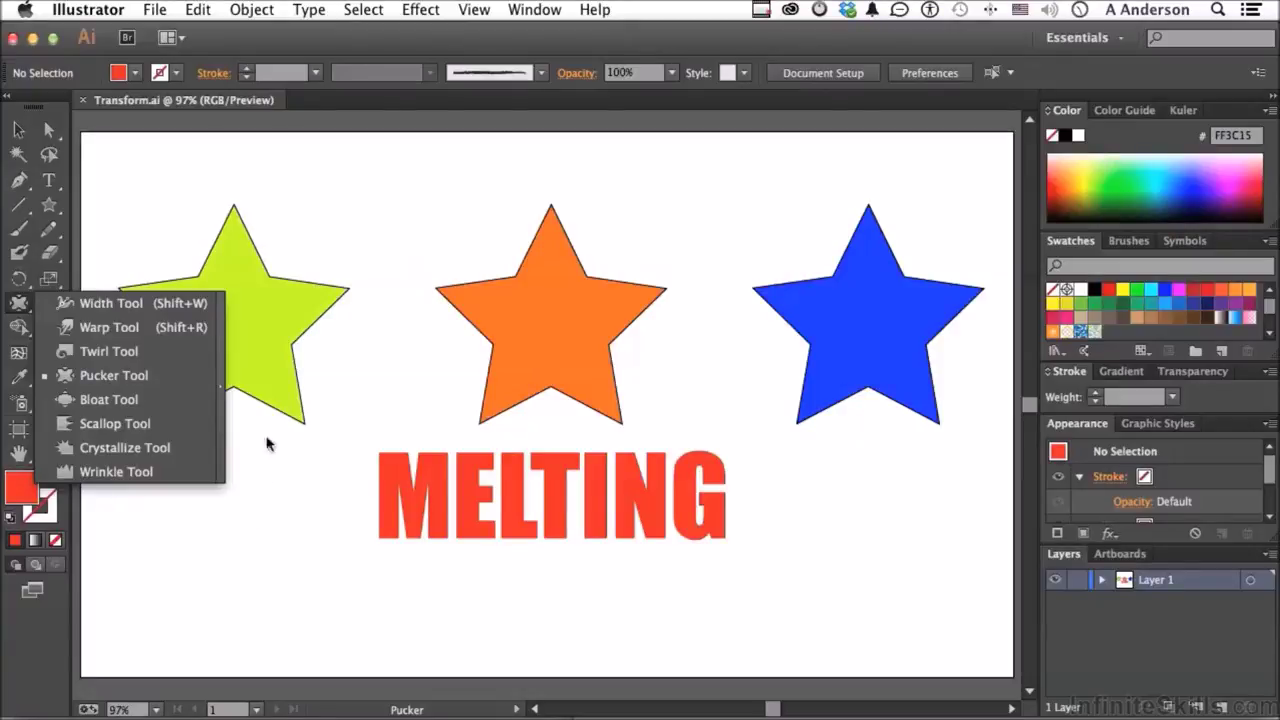
pyautogui.moveTo(229, 396); pyautogui.dragTo(223, 396)
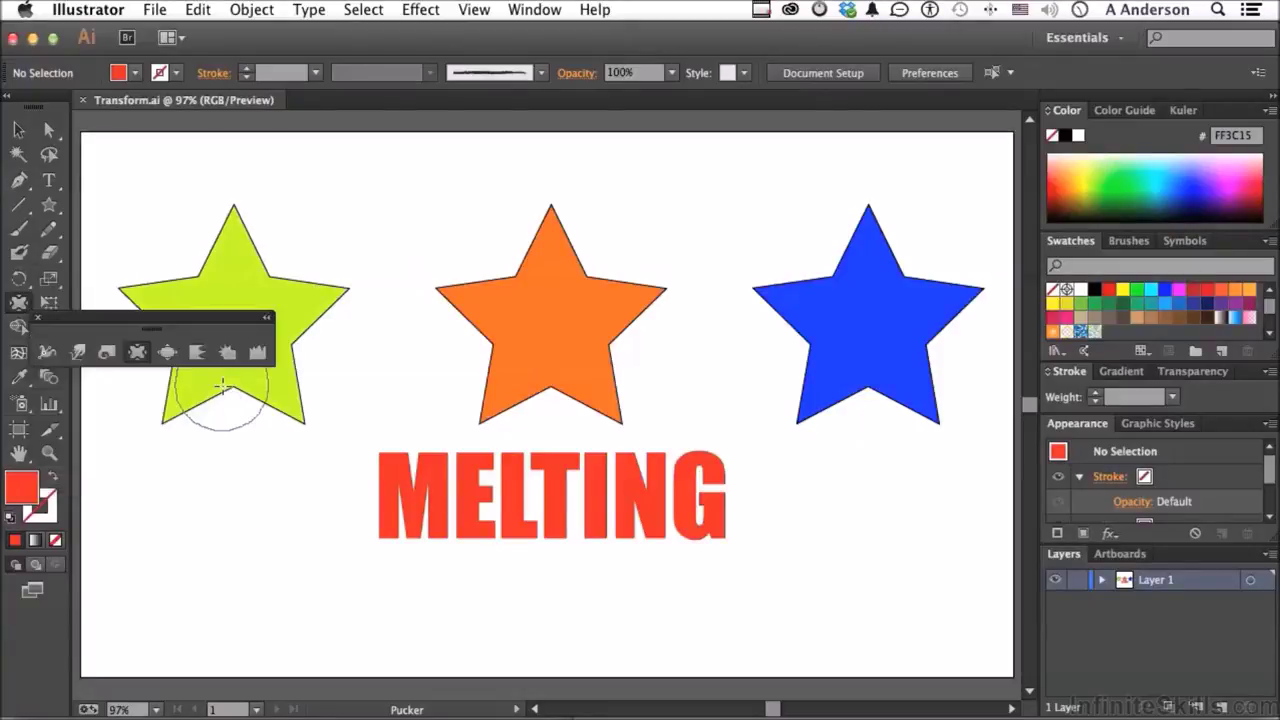
pyautogui.moveTo(197, 312); pyautogui.dragTo(473, 145)
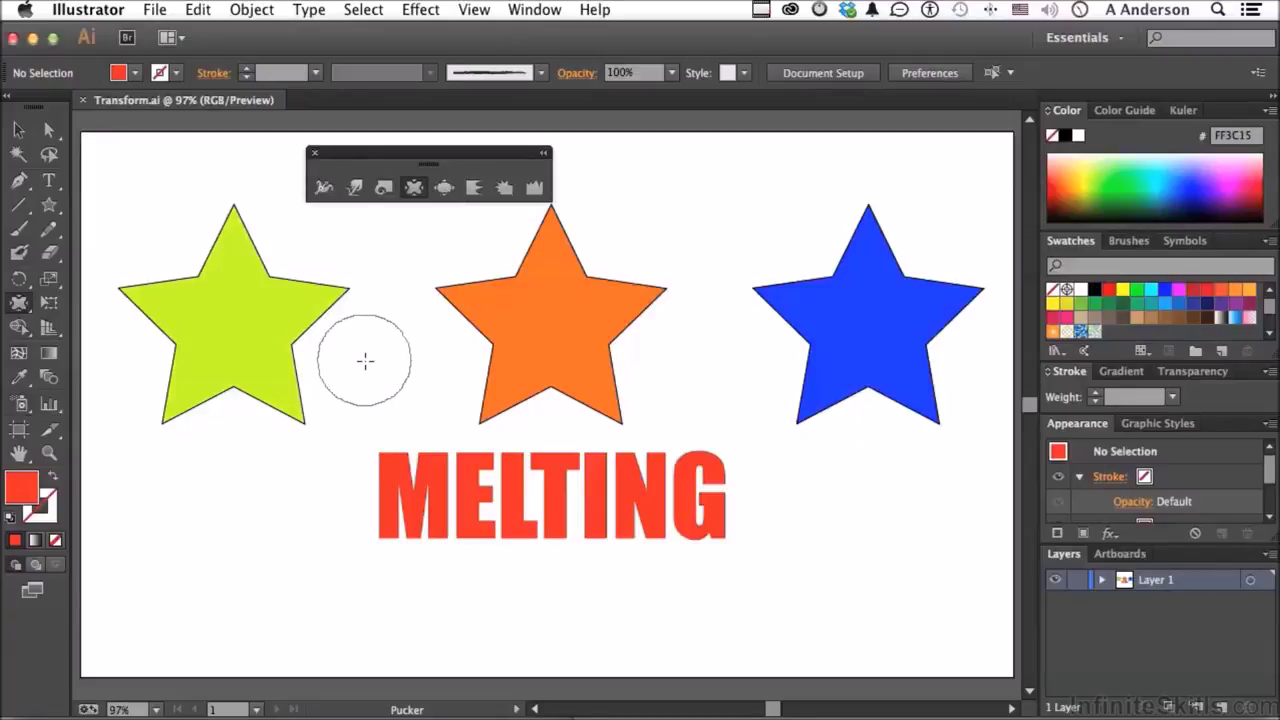
# Try the Width tool on the green star's stroke, thickening the two edges that meet between its top point and right arm.
pyautogui.click(322, 189)
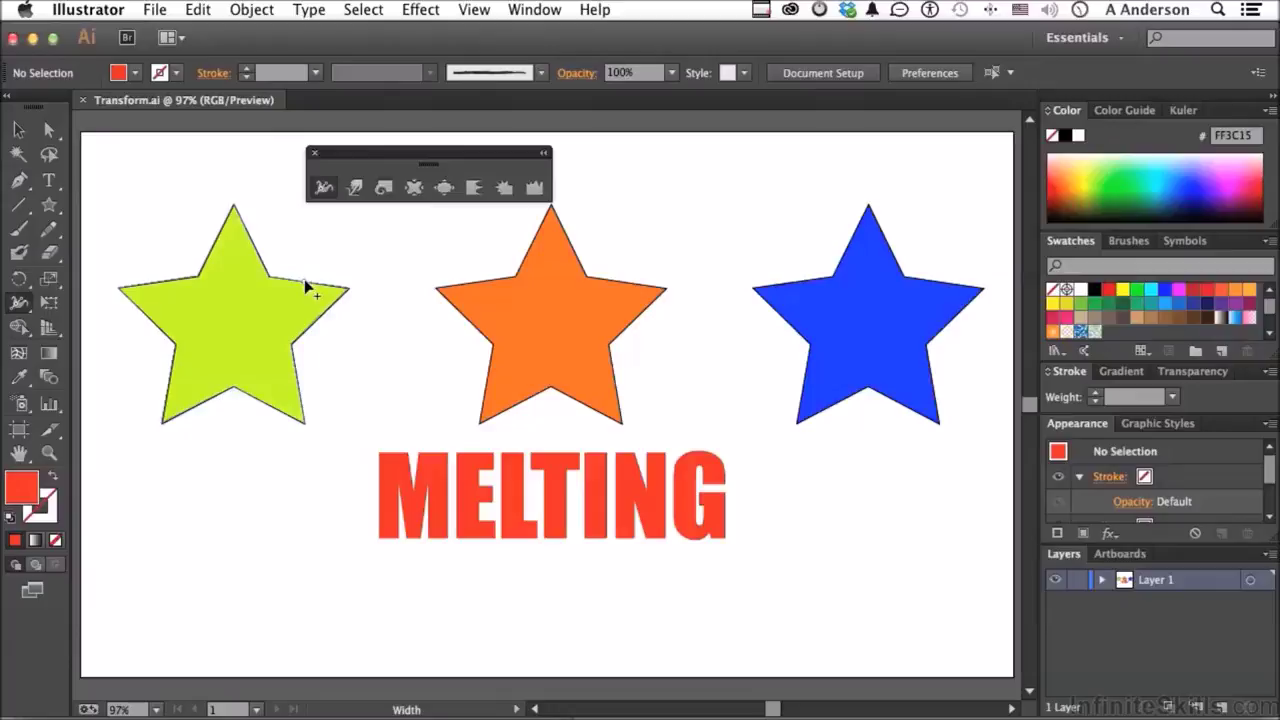
pyautogui.moveTo(304, 278); pyautogui.dragTo(246, 253)
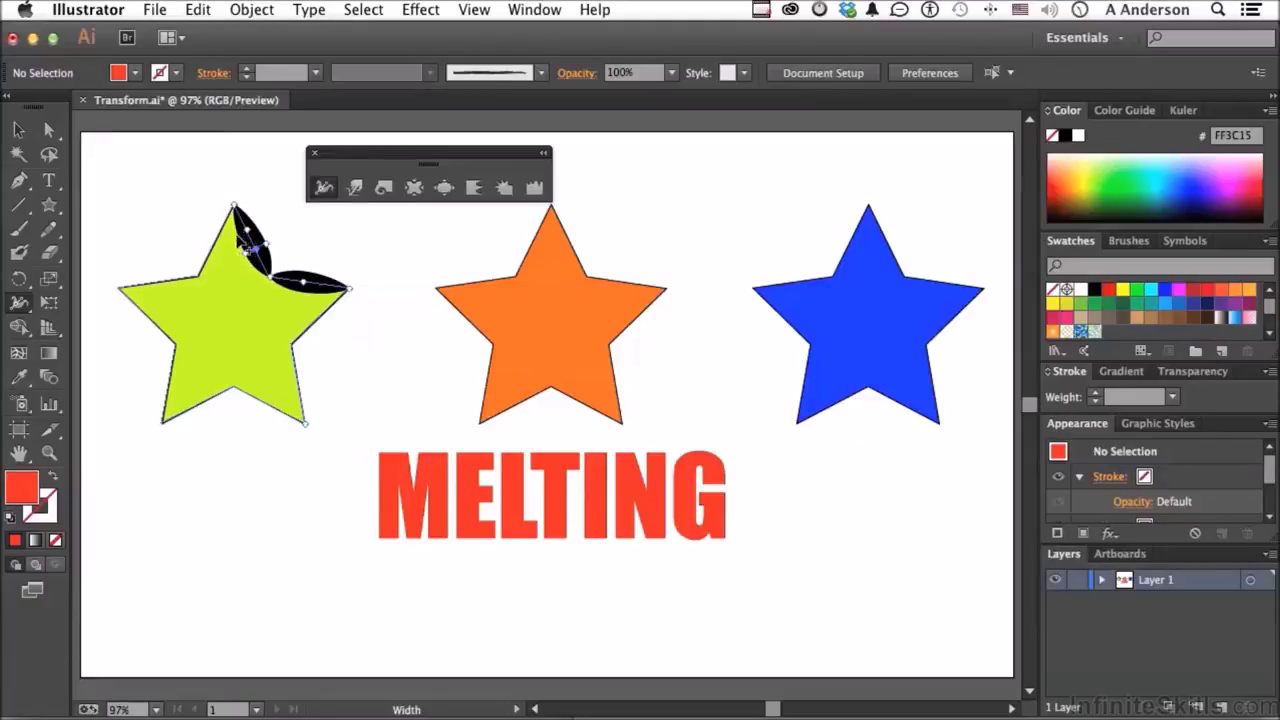
pyautogui.click(244, 240)
pyautogui.moveTo(252, 242); pyautogui.dragTo(276, 258)
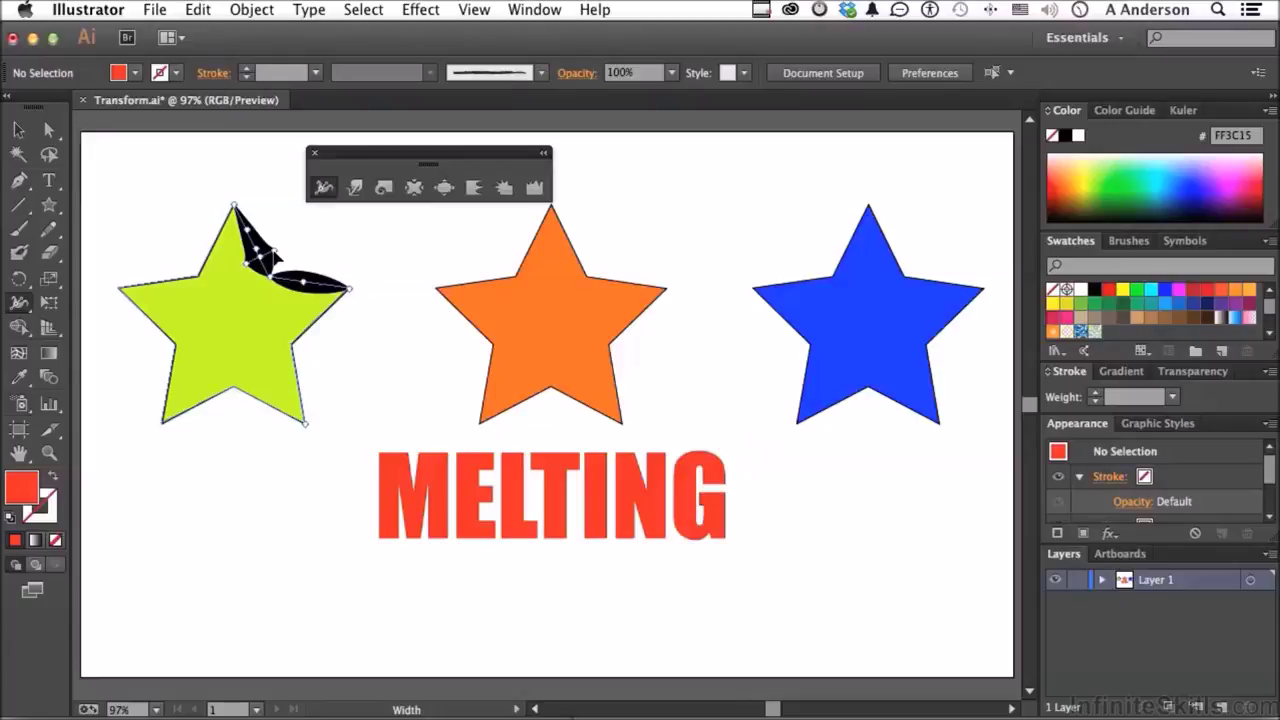
# Undo all the stroke width changes on the green star and deselect its path.
pyautogui.hotkey('ctrl', 'z')
pyautogui.hotkey('ctrl', 'z')
pyautogui.hotkey('ctrl', 'z')
pyautogui.hotkey('ctrl', 'z')
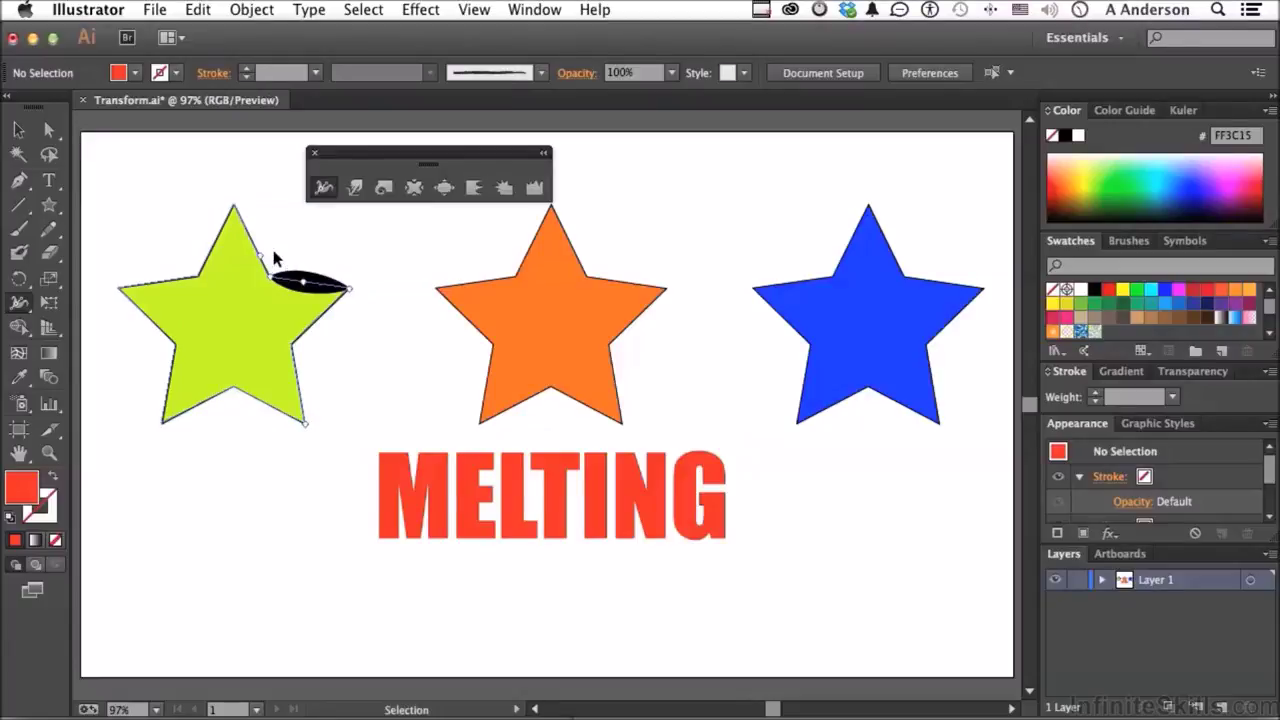
pyautogui.press('super+z')
pyautogui.press('super+z')
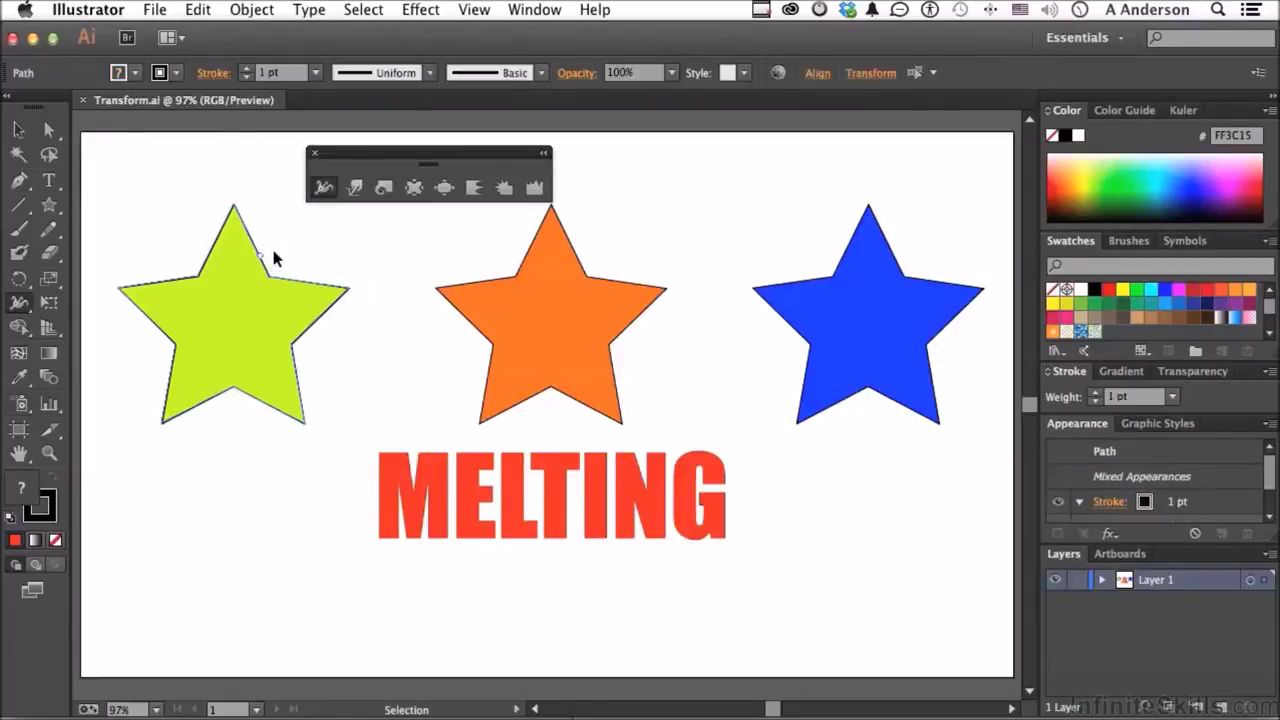
pyautogui.keyDown('super'); pyautogui.click(254, 492); pyautogui.keyUp('super')
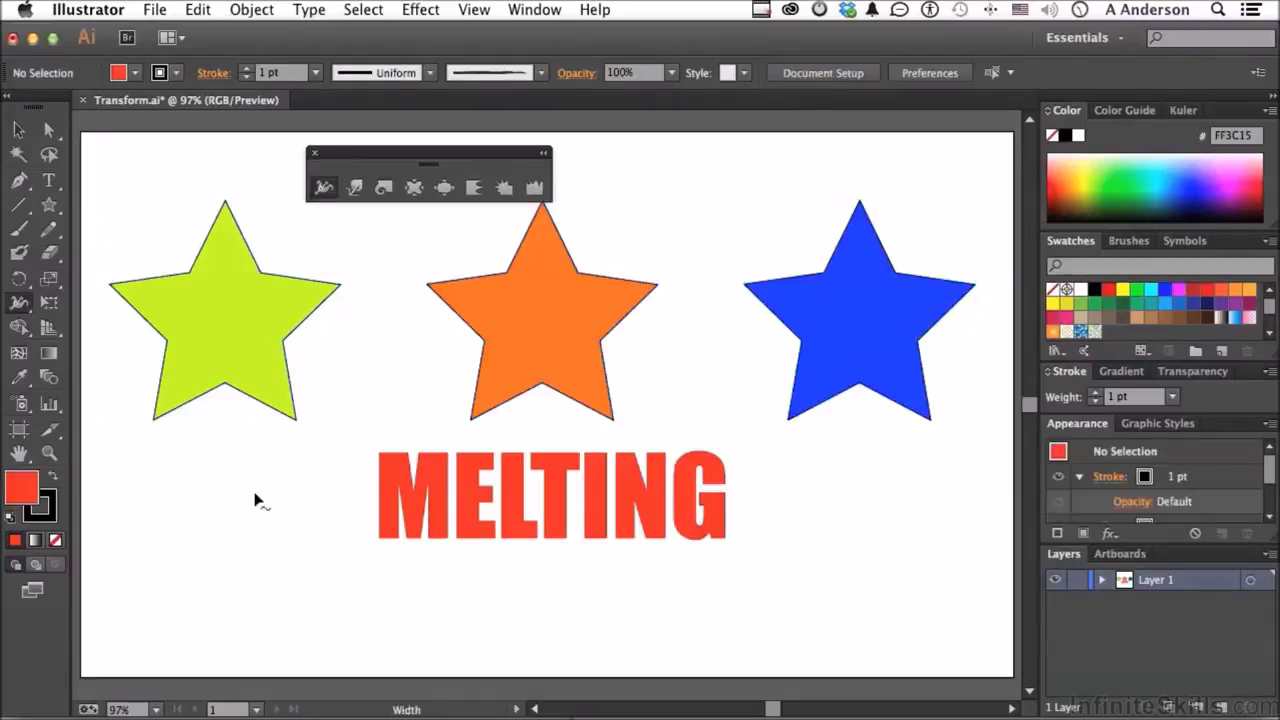
# Try the Warp tool on the green star, bending its arms and rounding its top point, and undo all the warp strokes.
pyautogui.click(351, 188)
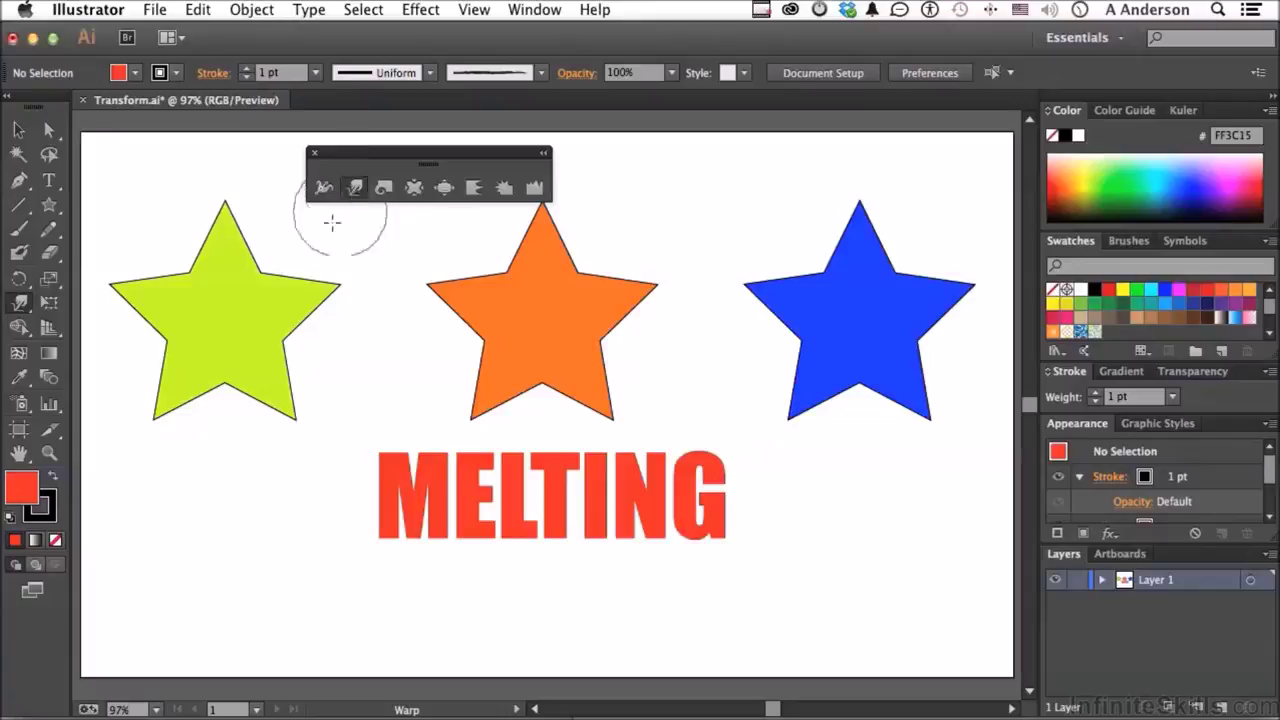
pyautogui.moveTo(254, 271)
pyautogui.mouseDown()
pyautogui.moveTo(257, 288)
pyautogui.moveTo(186, 271)
pyautogui.moveTo(213, 312)
pyautogui.moveTo(216, 240)
pyautogui.moveTo(197, 220)
pyautogui.moveTo(220, 236)
pyautogui.moveTo(265, 228)
pyautogui.moveTo(300, 328)
pyautogui.moveTo(269, 314)
pyautogui.moveTo(271, 286)
pyautogui.moveTo(223, 394)
pyautogui.moveTo(250, 380)
pyautogui.moveTo(209, 400)
pyautogui.moveTo(160, 365)
pyautogui.moveTo(189, 356)
pyautogui.moveTo(148, 324)
pyautogui.moveTo(158, 290)
pyautogui.moveTo(170, 280)
pyautogui.moveTo(166, 301)
pyautogui.moveTo(209, 257)
pyautogui.moveTo(200, 243)
pyautogui.moveTo(221, 263)
pyautogui.moveTo(280, 234)
pyautogui.moveTo(229, 229)
pyautogui.moveTo(232, 254)
pyautogui.mouseUp()
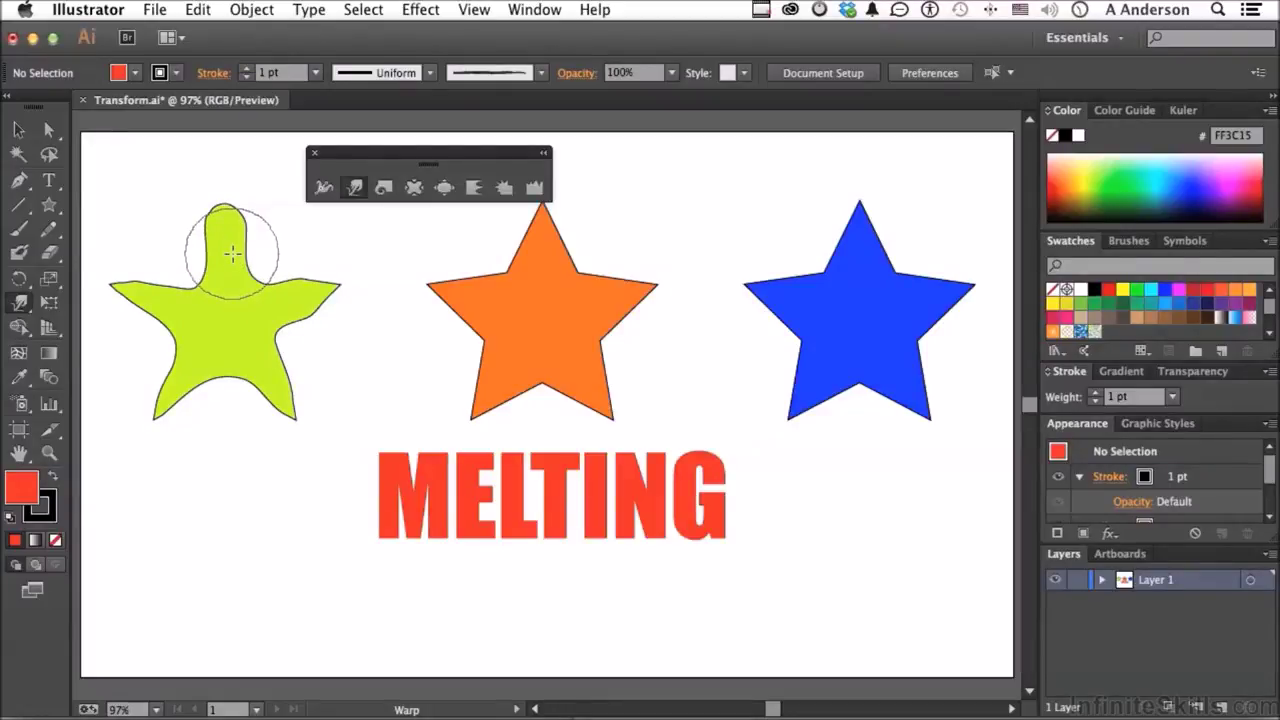
pyautogui.press('super+z')
pyautogui.press('super+z')
pyautogui.press('super+z')
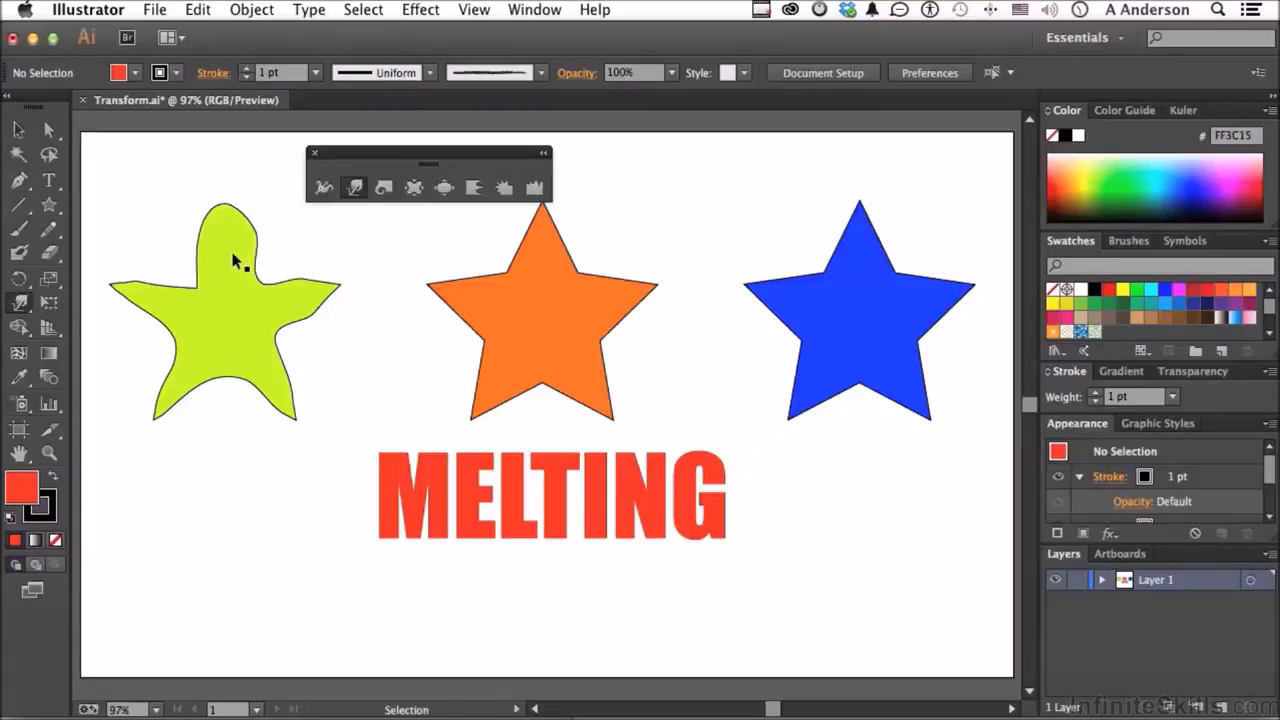
pyautogui.press('super+z')
pyautogui.press('super+z')
pyautogui.press('super+z')
pyautogui.press('super+z')
pyautogui.press('super+z')
pyautogui.press('super+z')
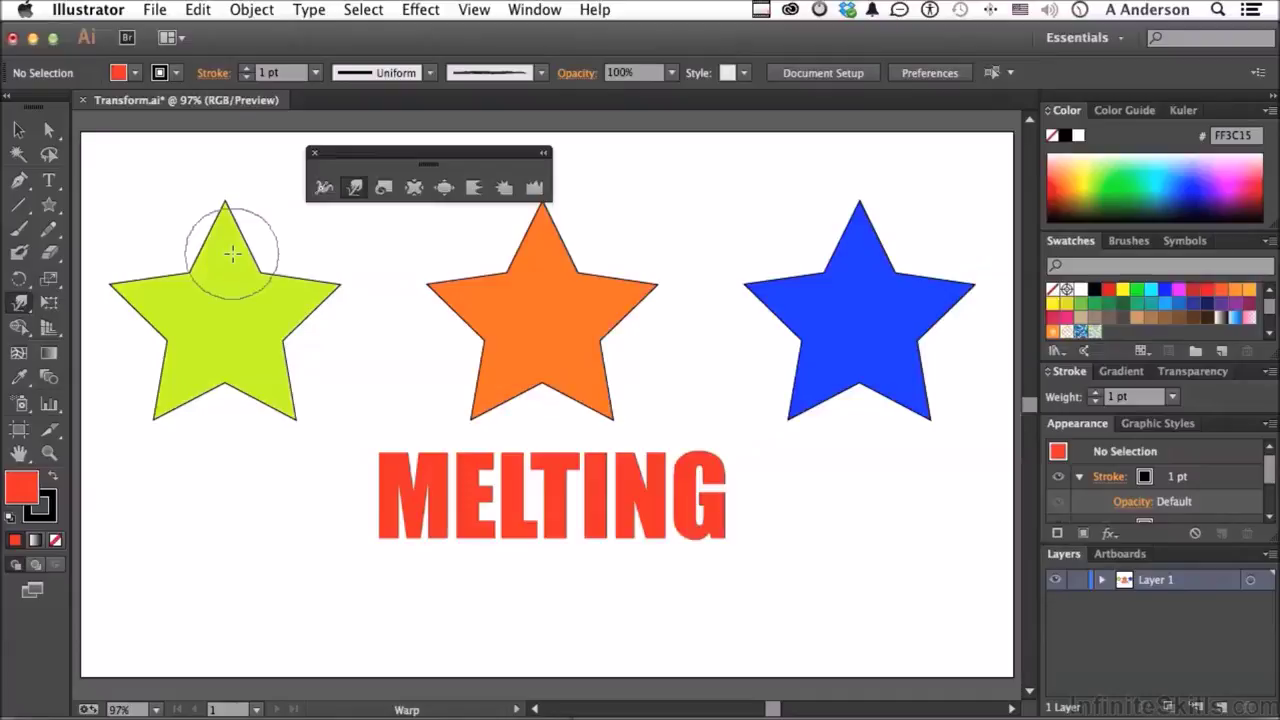
# Try twirling the blue star's left and top points into spirals with the Twirl tool, and undo both twirls.
pyautogui.click(384, 188)
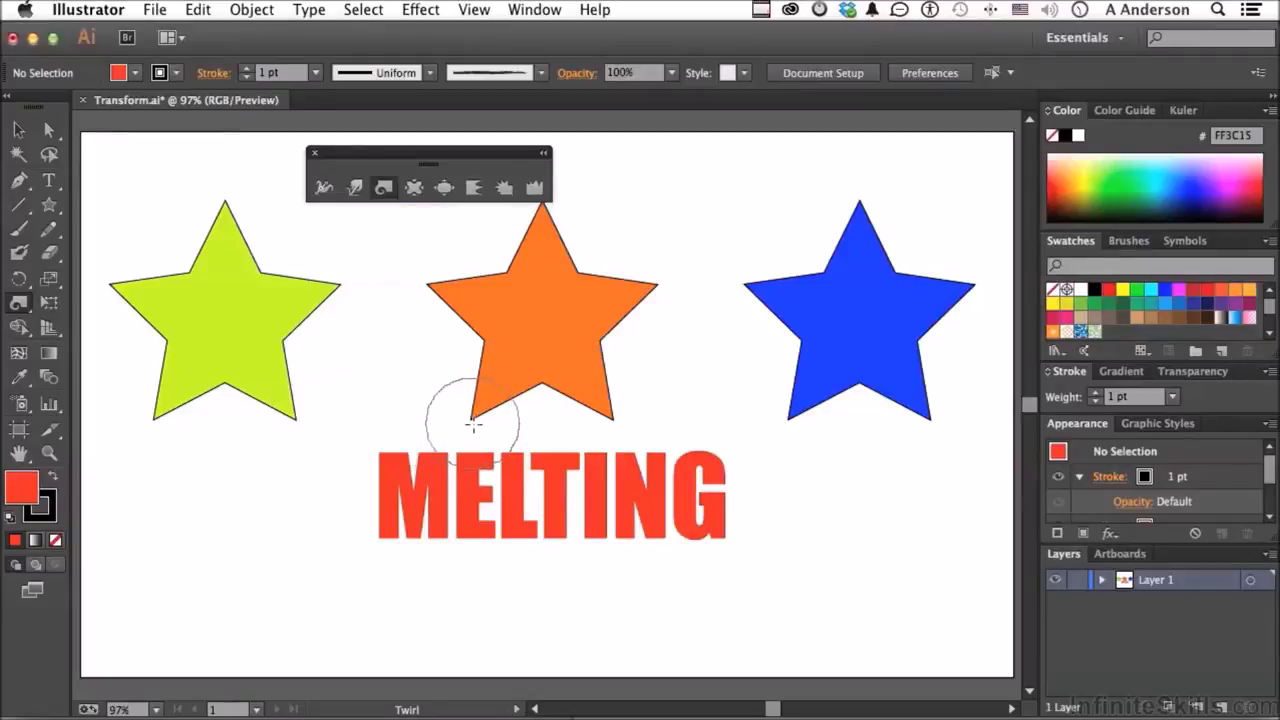
pyautogui.moveTo(742, 286); pyautogui.dragTo(745, 281)
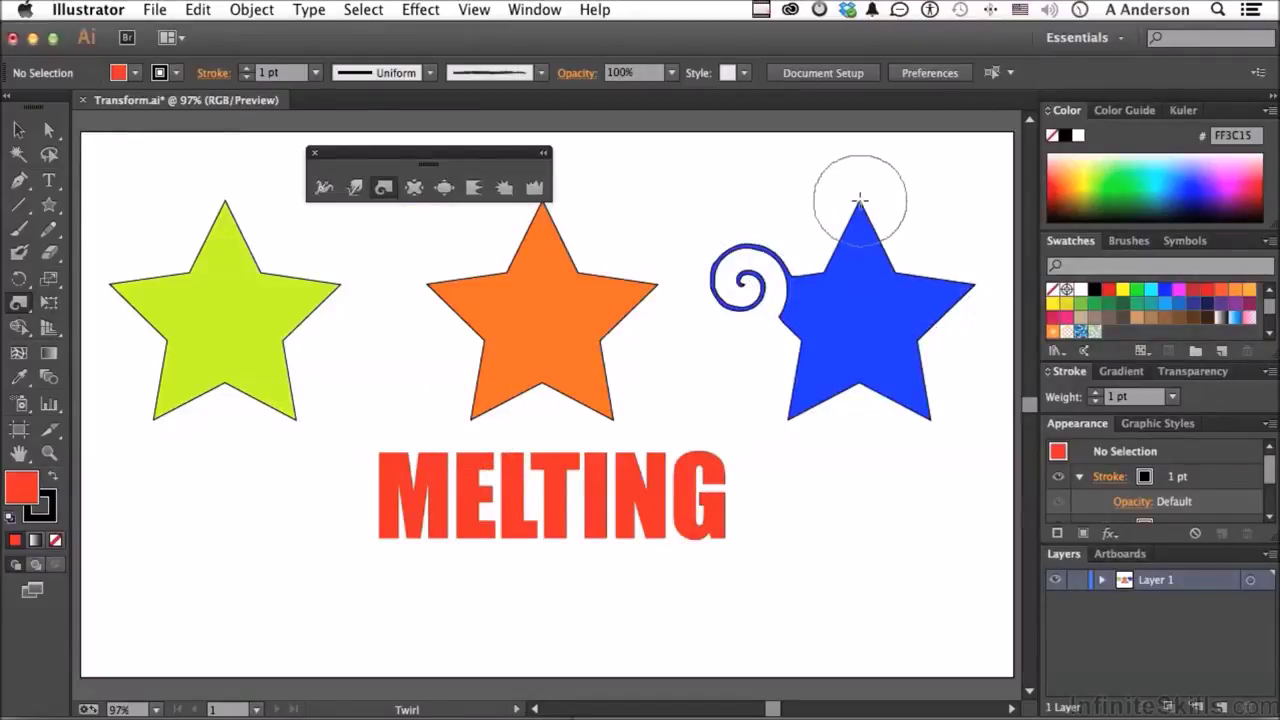
pyautogui.moveTo(853, 200); pyautogui.dragTo(860, 200)
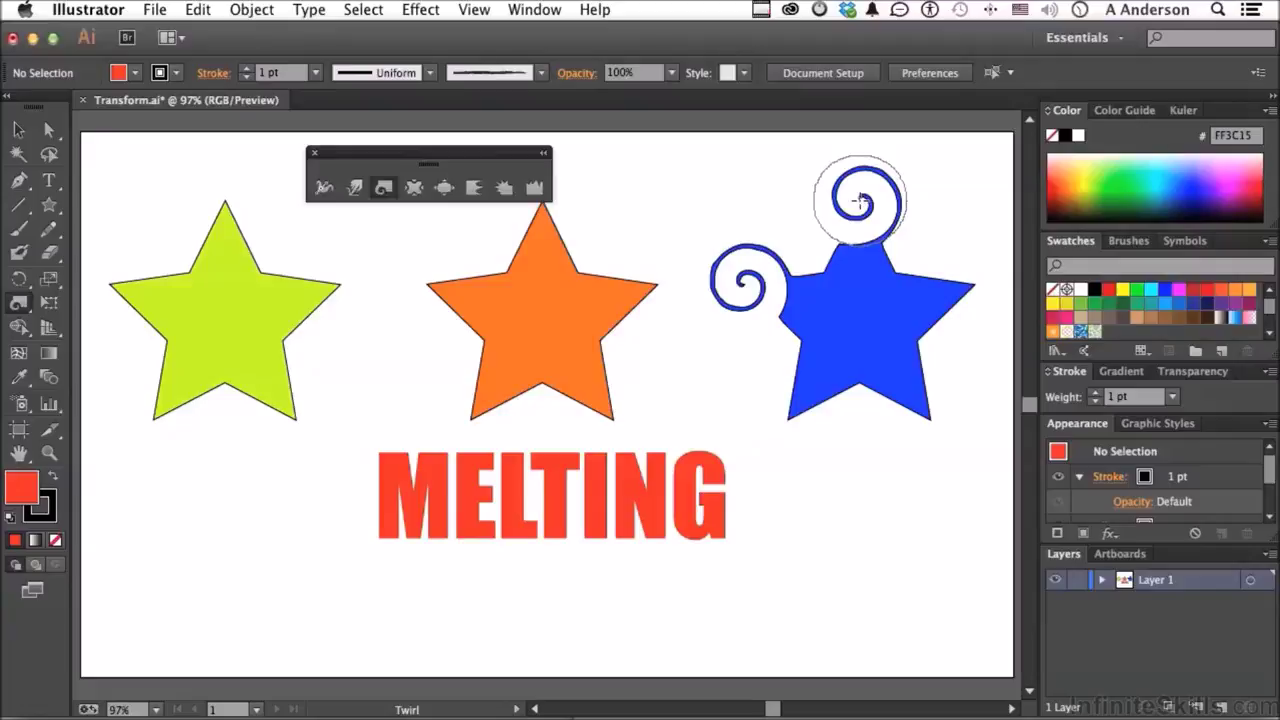
pyautogui.press('super+z')
pyautogui.press('super+z')
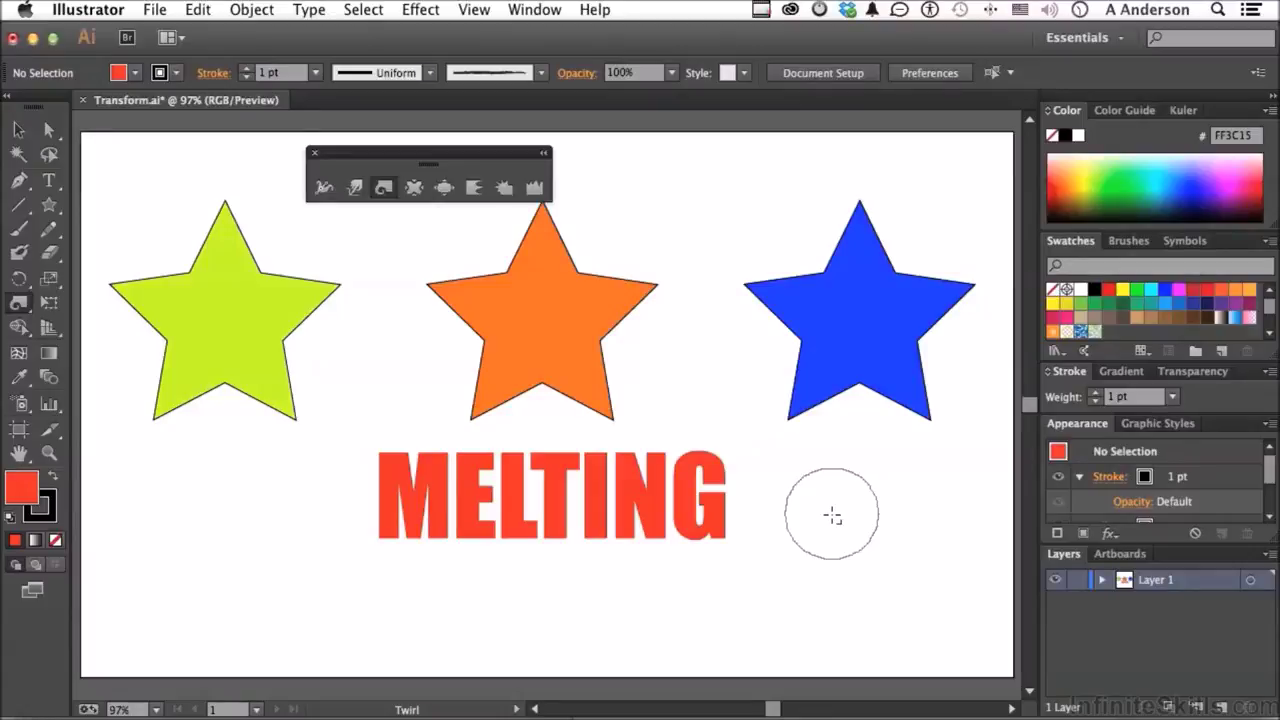
# Enlarge the Twirl brush to about 251 by 257 px and twirl the whole blue star around its centre.
pyautogui.moveTo(833, 516)
pyautogui.mouseDown()
pyautogui.moveTo(897, 445)
pyautogui.moveTo(931, 463)
pyautogui.moveTo(920, 423)
pyautogui.moveTo(907, 435)
pyautogui.mouseUp()
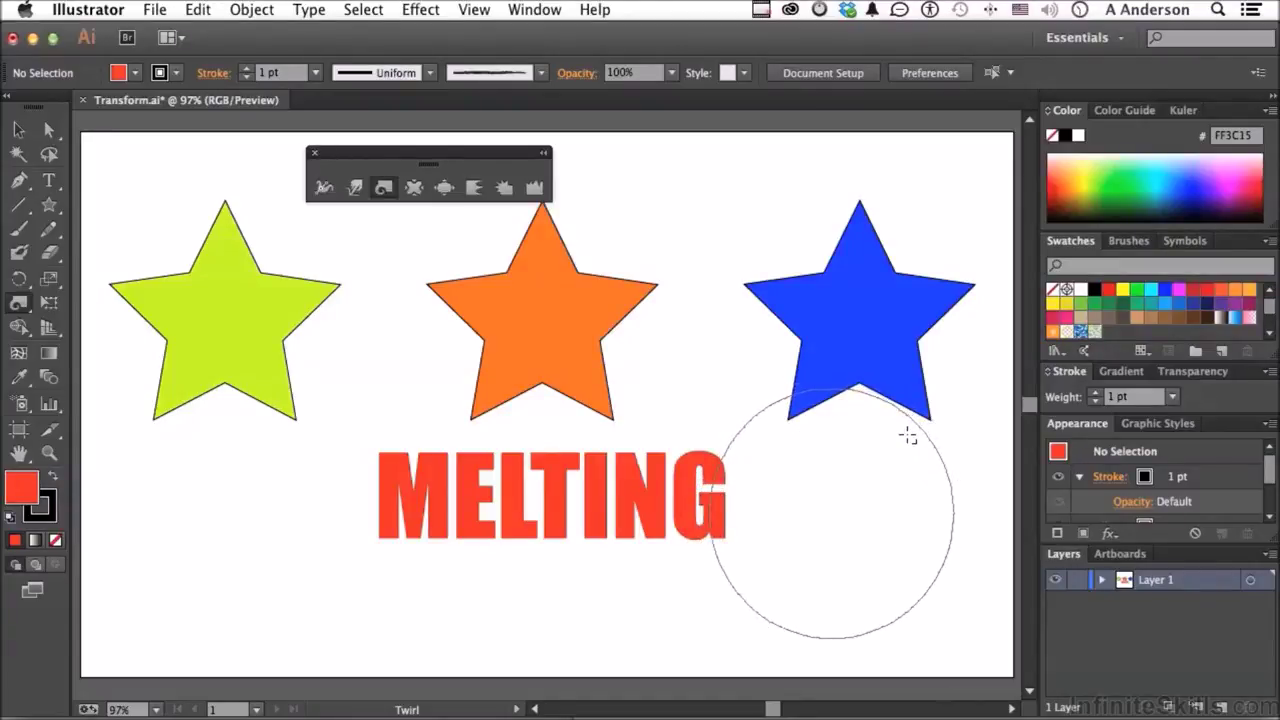
pyautogui.moveTo(907, 435); pyautogui.dragTo(906, 433)
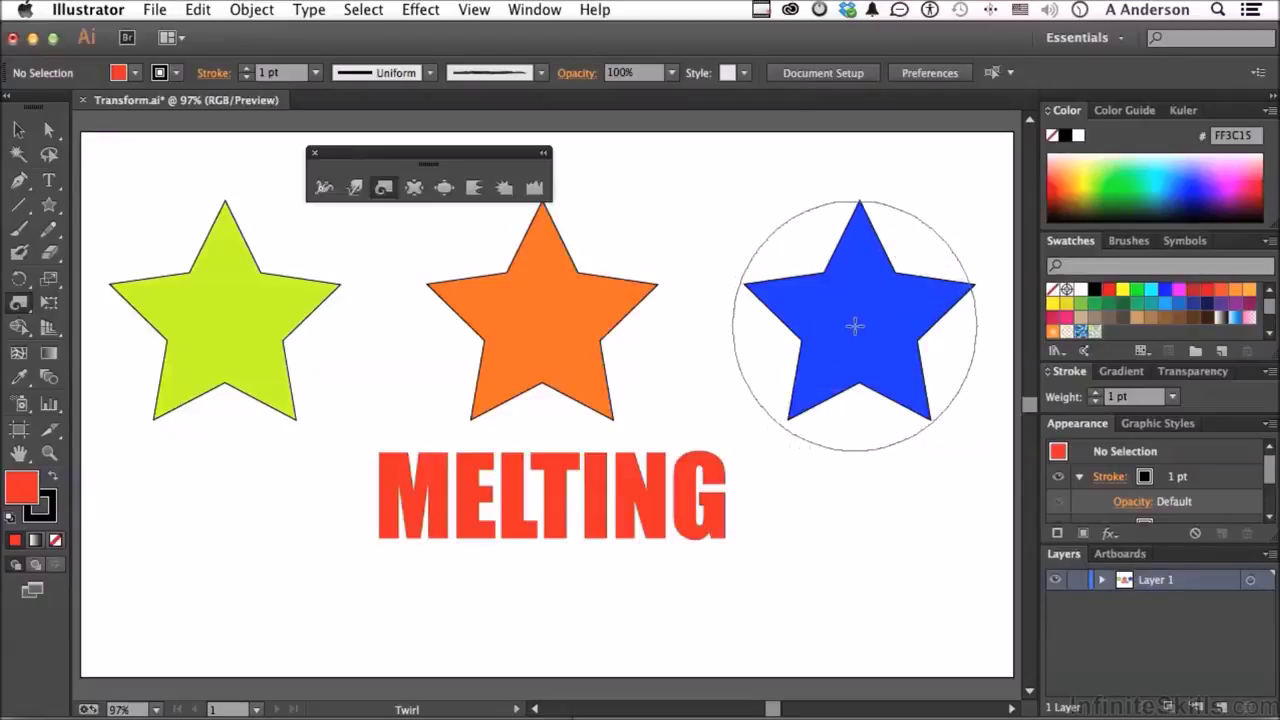
pyautogui.moveTo(855, 330); pyautogui.dragTo(855, 323)
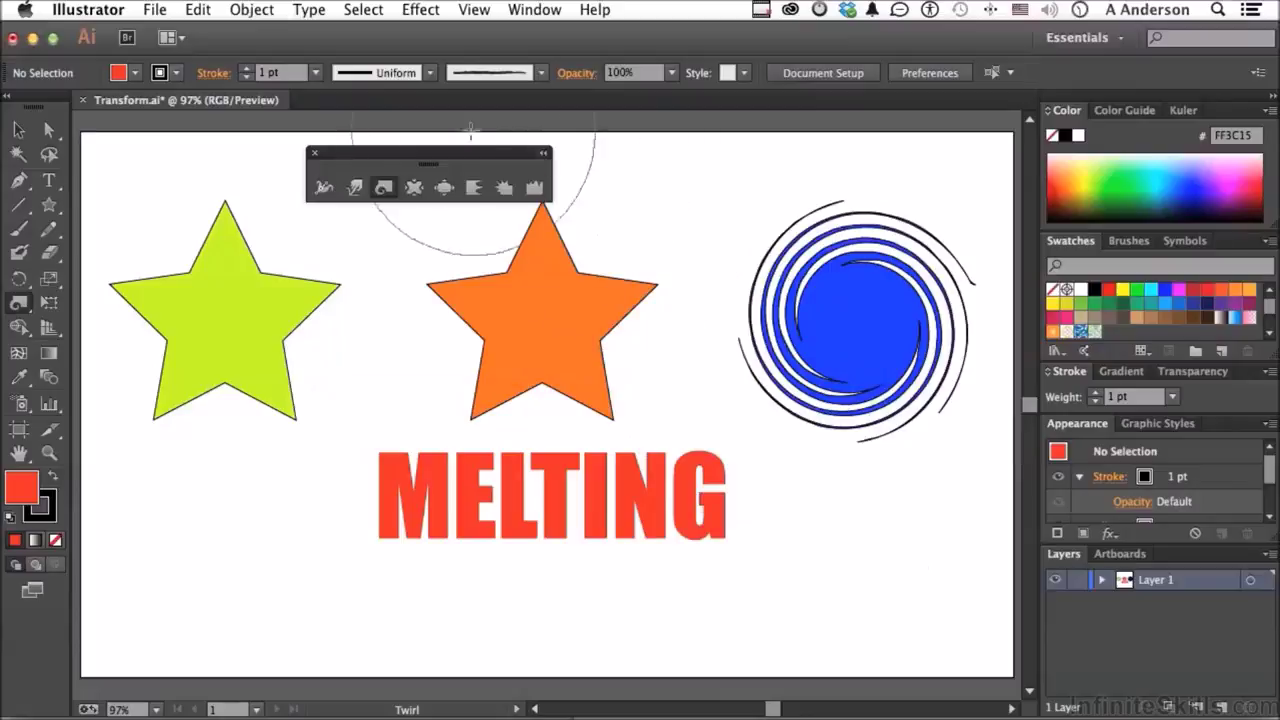
# Move the floating palette clear of the orange star, try puckering that star around its centre, and undo the pucker.
pyautogui.moveTo(460, 153); pyautogui.dragTo(312, 150)
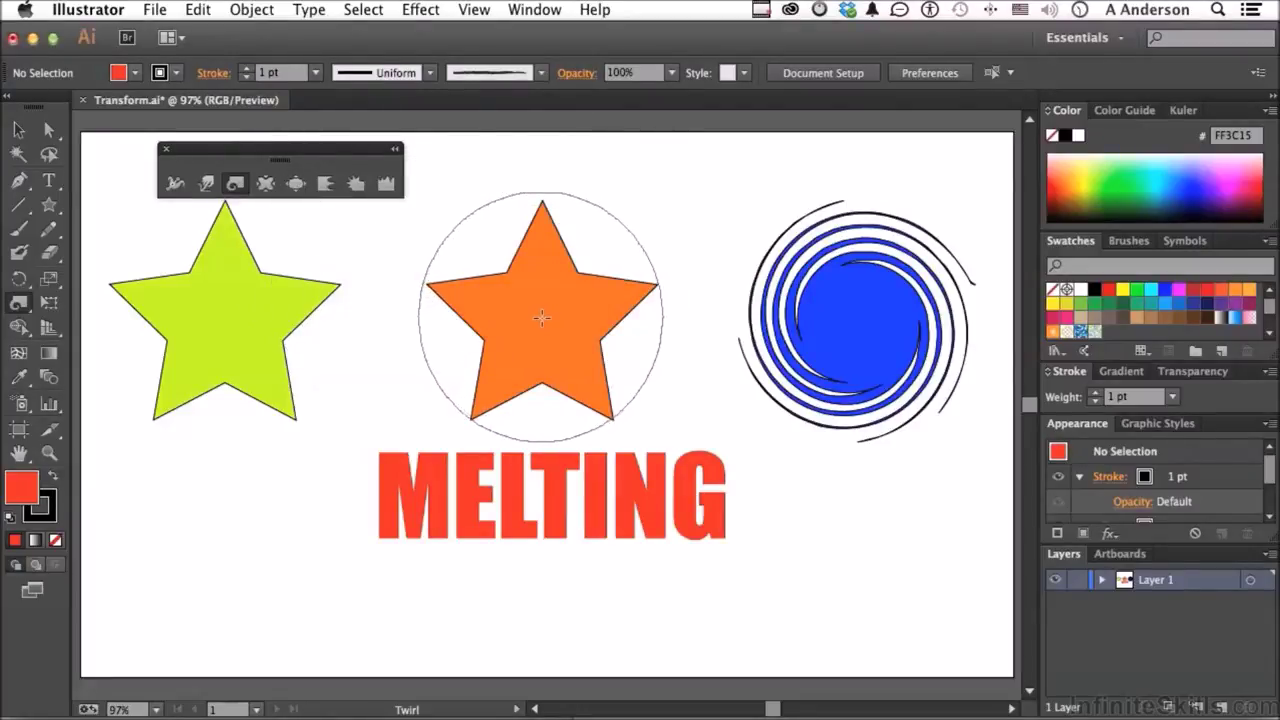
pyautogui.moveTo(540, 317); pyautogui.dragTo(543, 320)
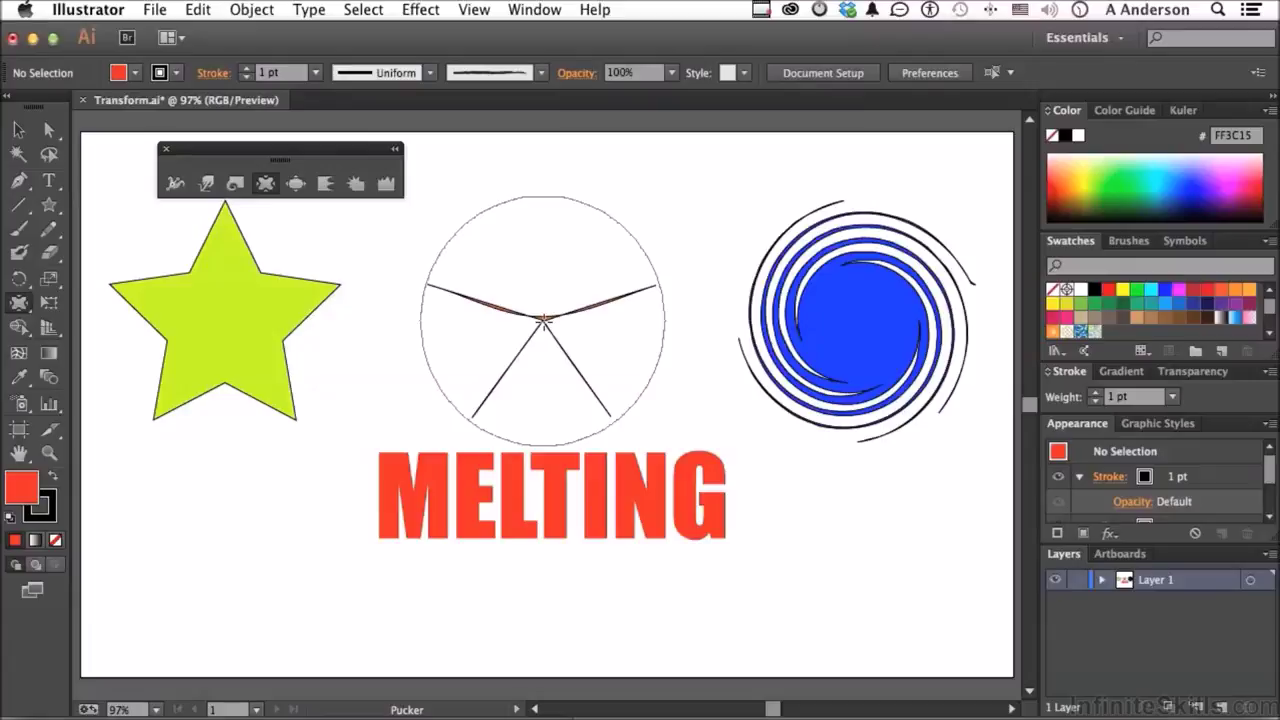
pyautogui.moveTo(543, 320); pyautogui.dragTo(543, 321)
pyautogui.press('cmd+z')
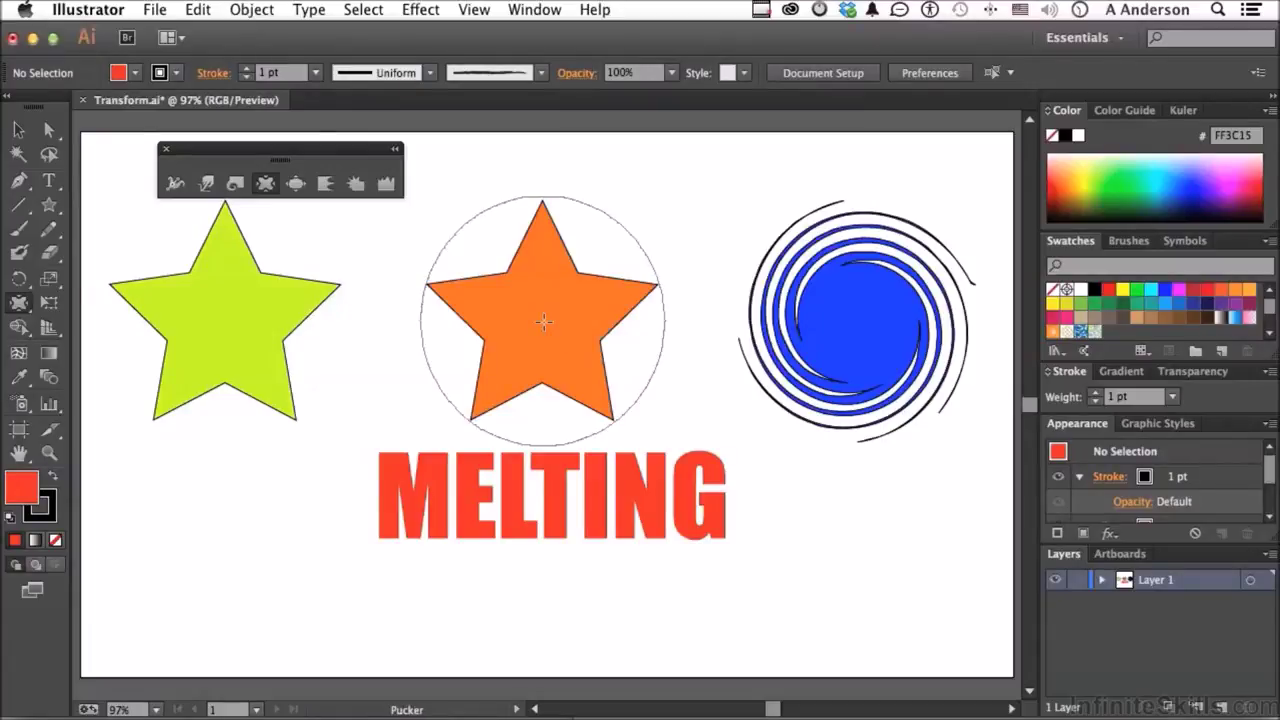
# Set the Pucker tool's intensity to 1% and gently pucker the orange star around its centre.
pyautogui.doubleClick(266, 184)
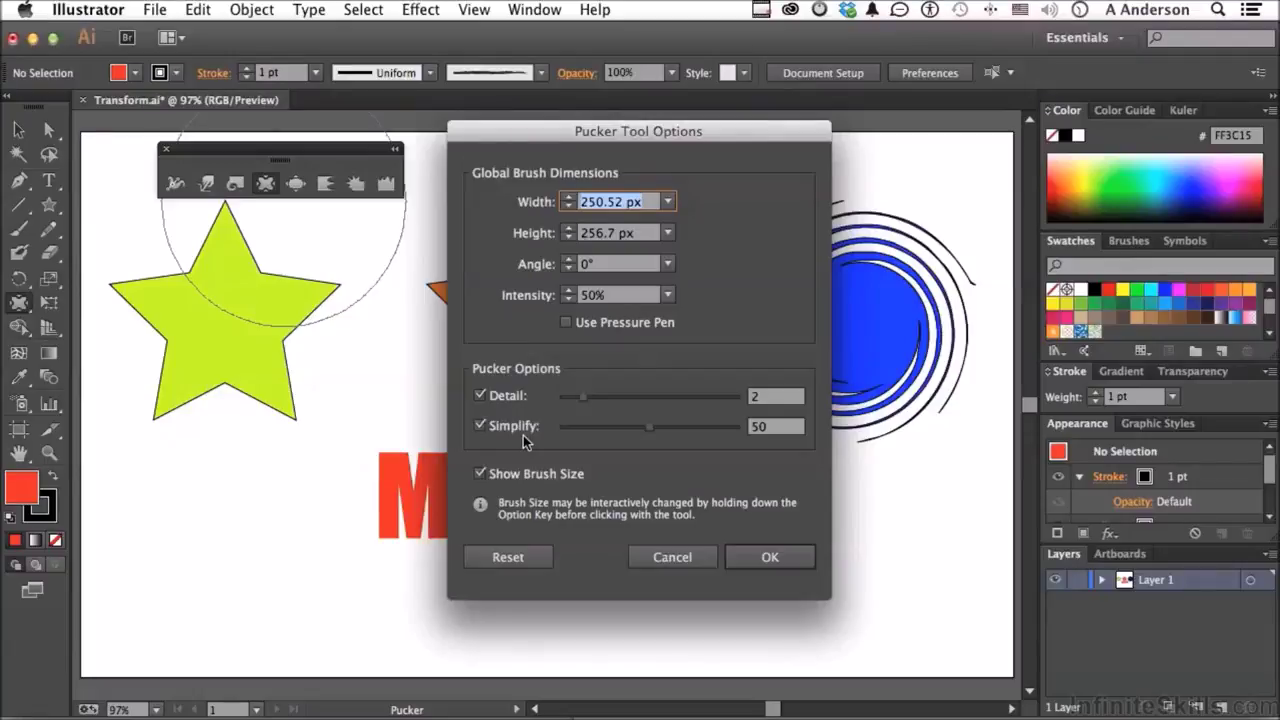
pyautogui.click(668, 295)
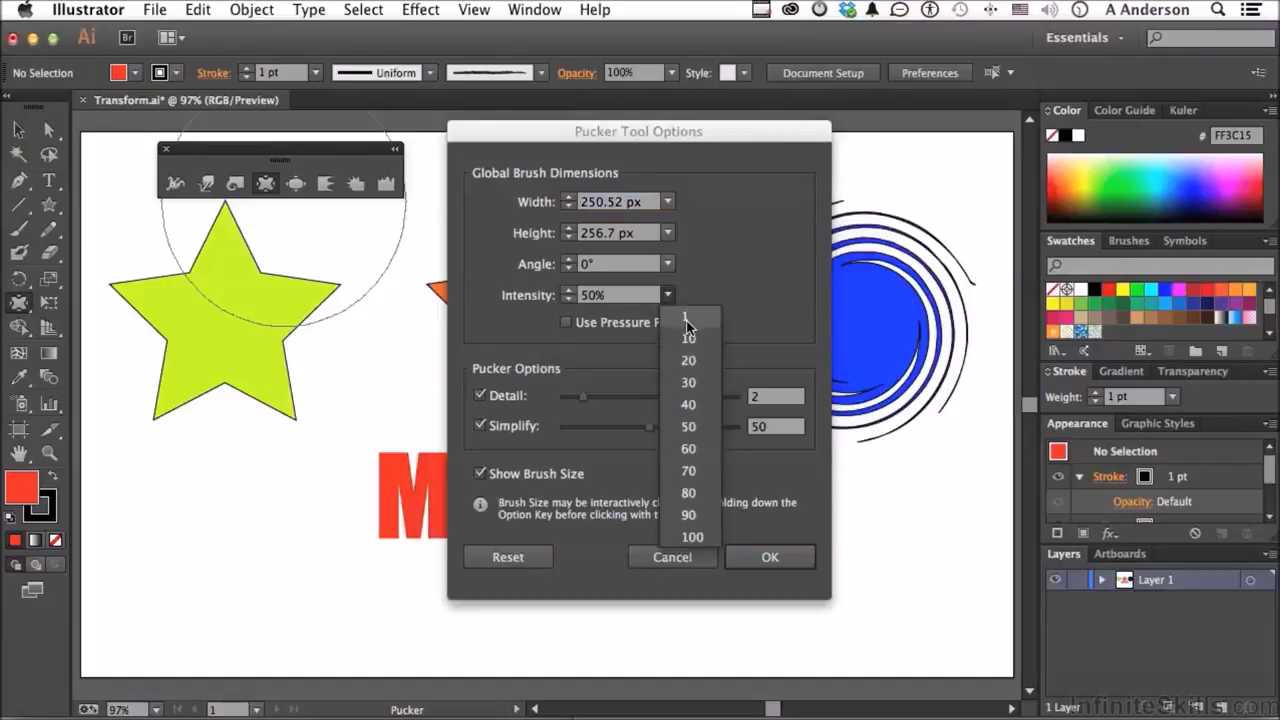
pyautogui.click(687, 320)
pyautogui.click(766, 558)
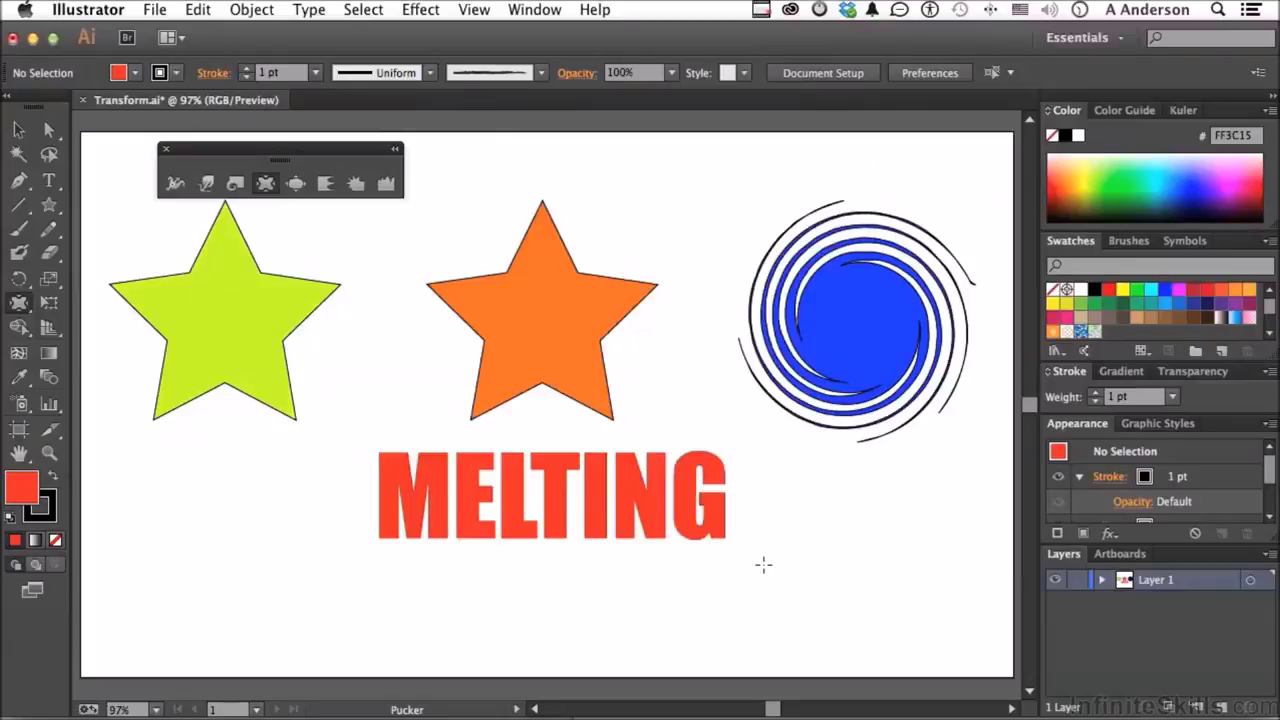
pyautogui.moveTo(544, 321); pyautogui.dragTo(541, 319)
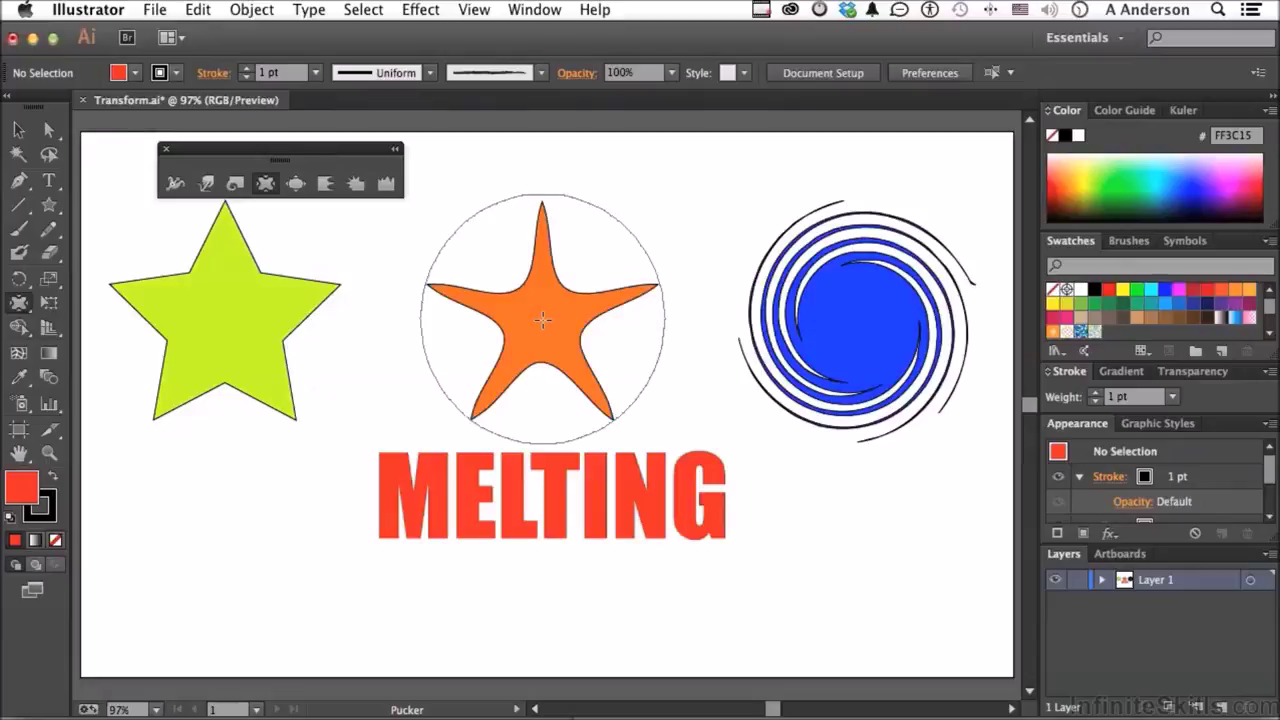
# Bloat the green star around its centre with the Bloat tool, and undo the distortions on all three stars.
pyautogui.click(296, 183)
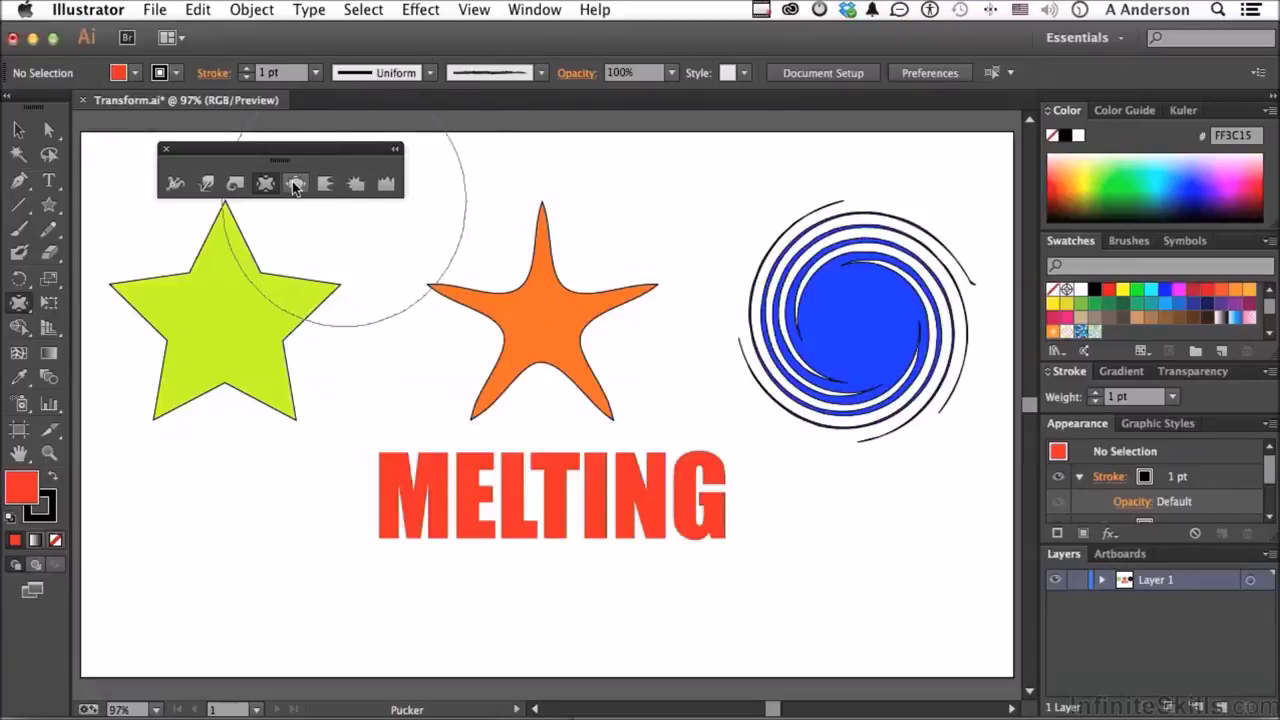
pyautogui.moveTo(224, 323); pyautogui.dragTo(224, 323)
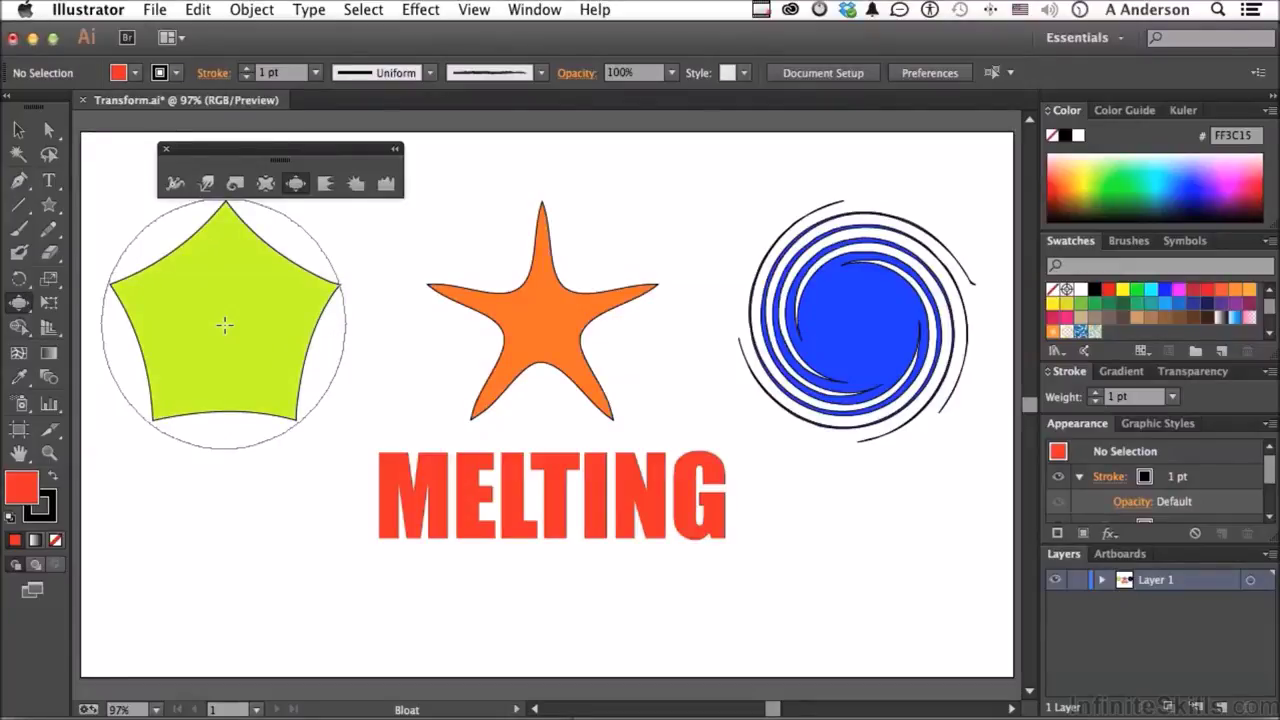
pyautogui.press('super+z')
pyautogui.press('super+z')
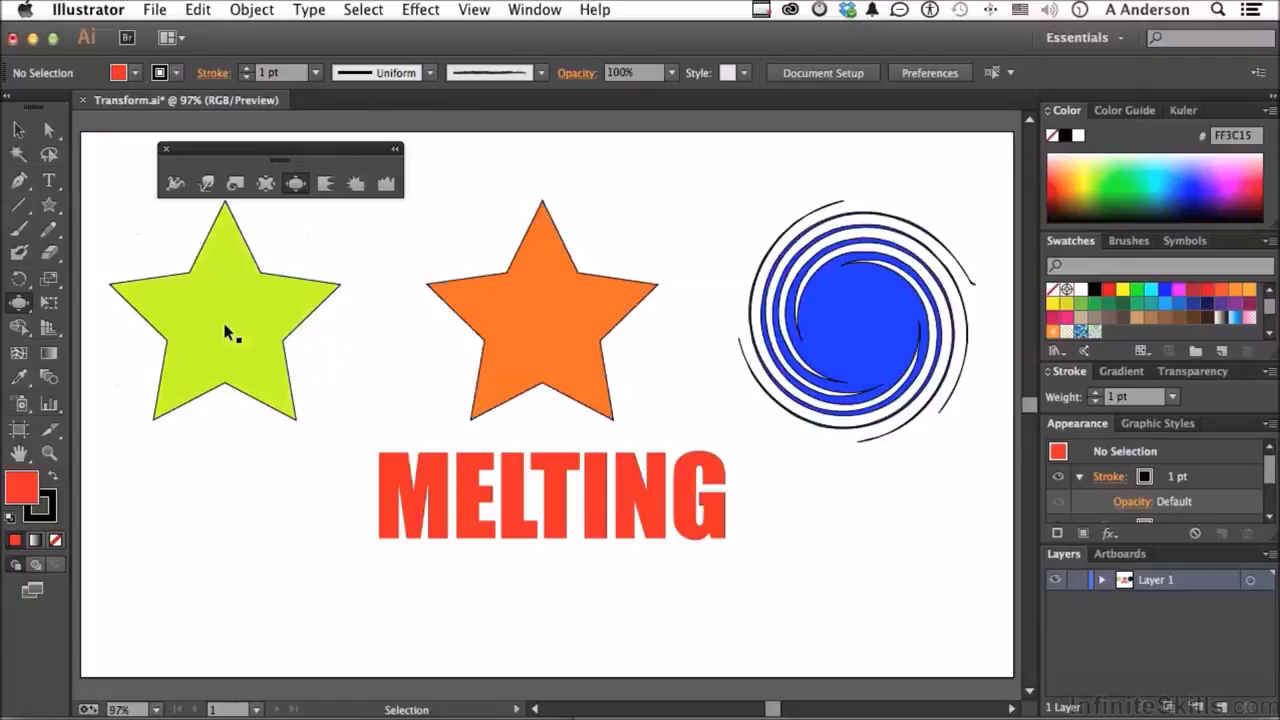
pyautogui.press('super+z')
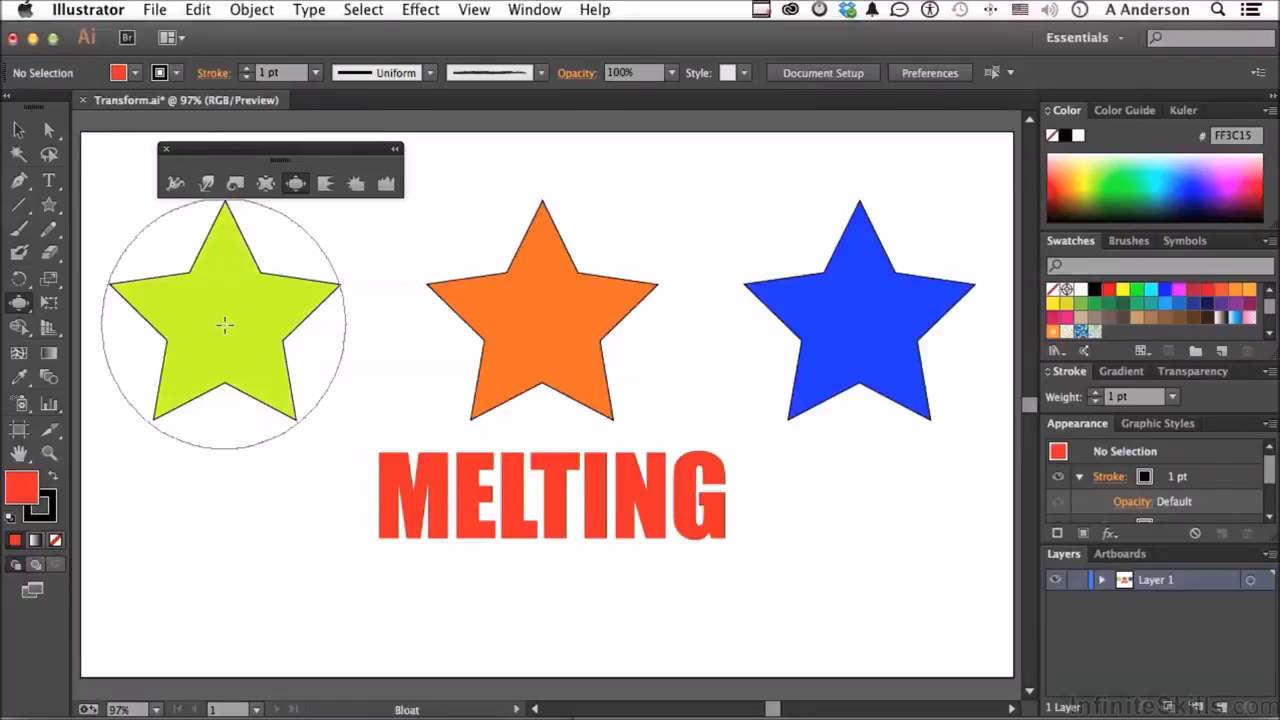
# Set the Scallop tool's intensity to 50%.
pyautogui.click(329, 193)
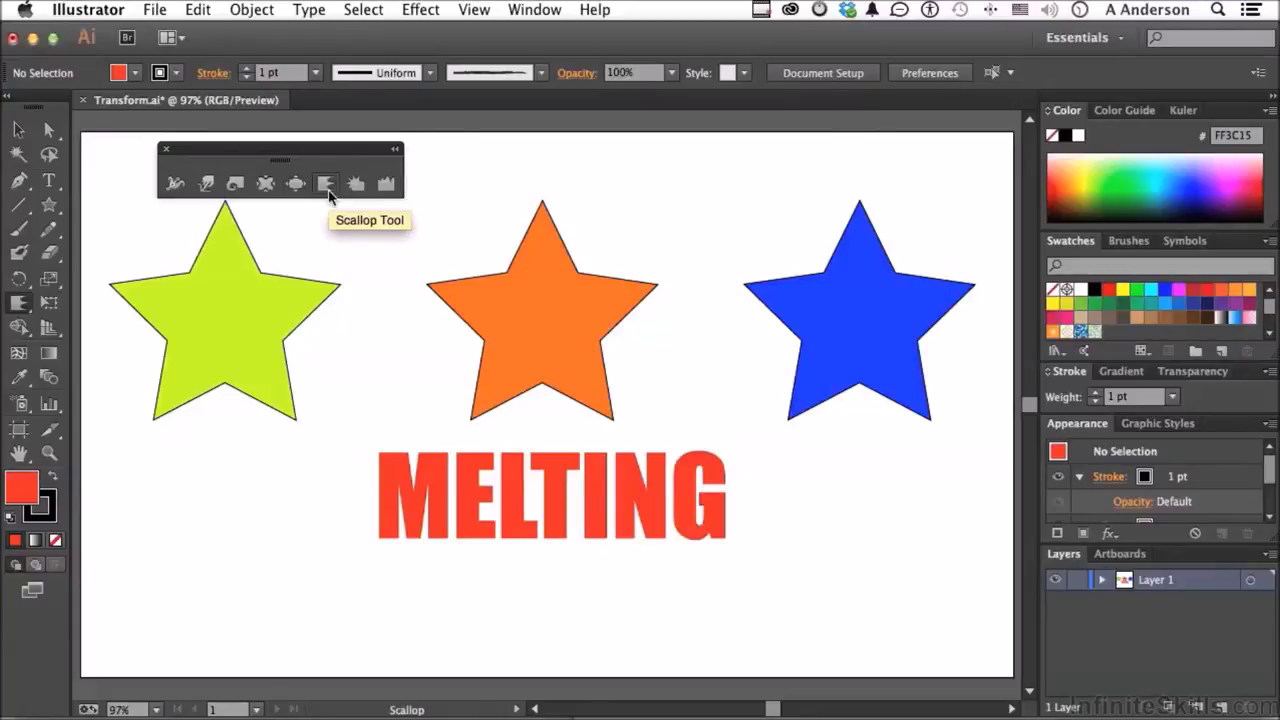
pyautogui.doubleClick(329, 193)
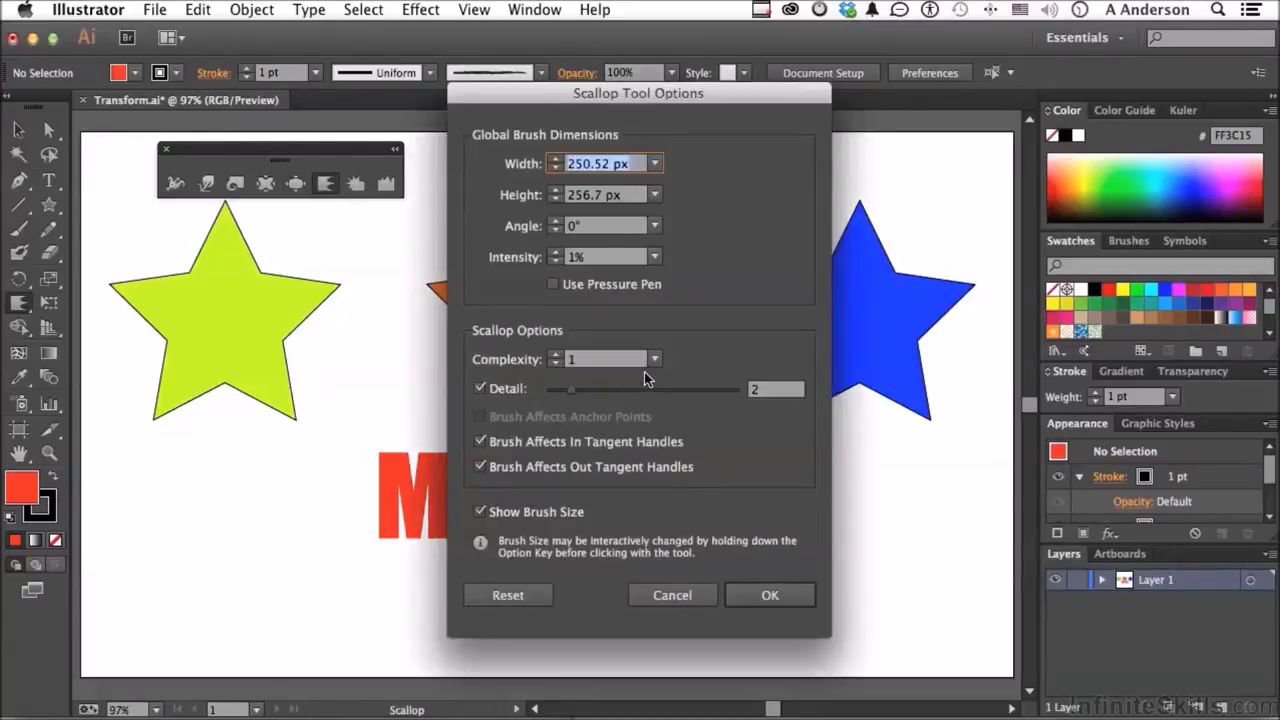
pyautogui.click(655, 257)
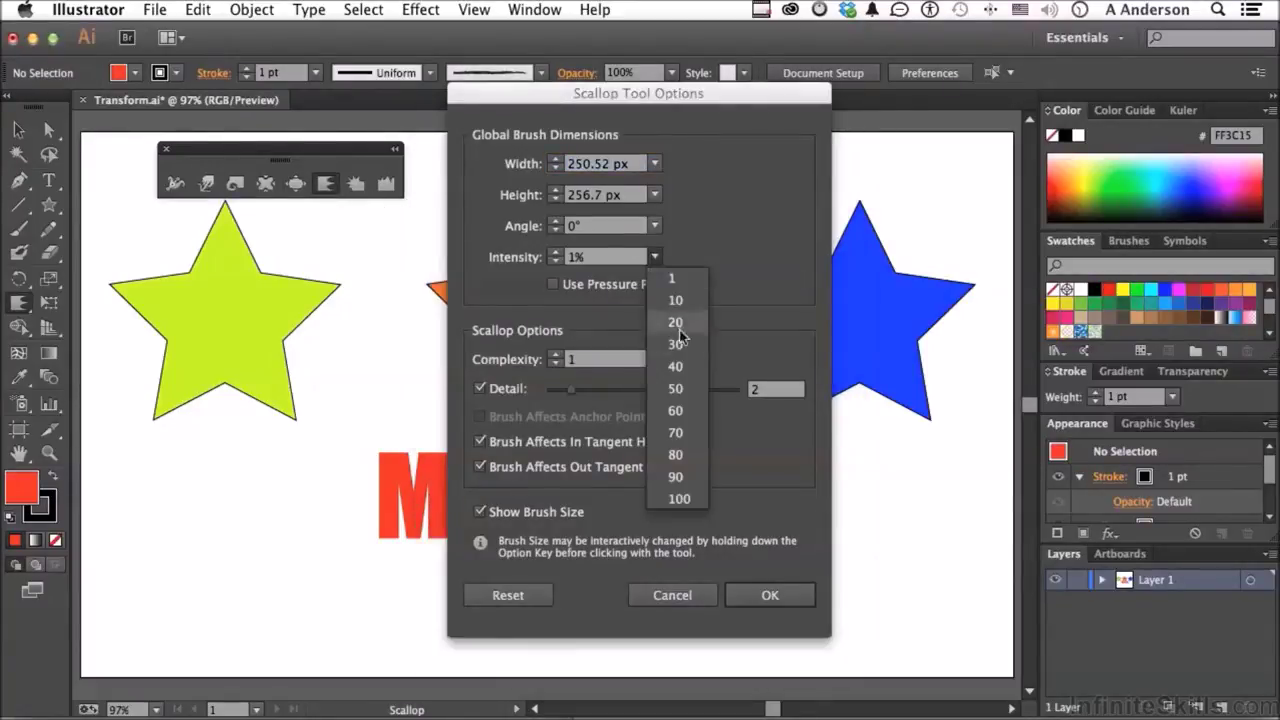
pyautogui.click(676, 389)
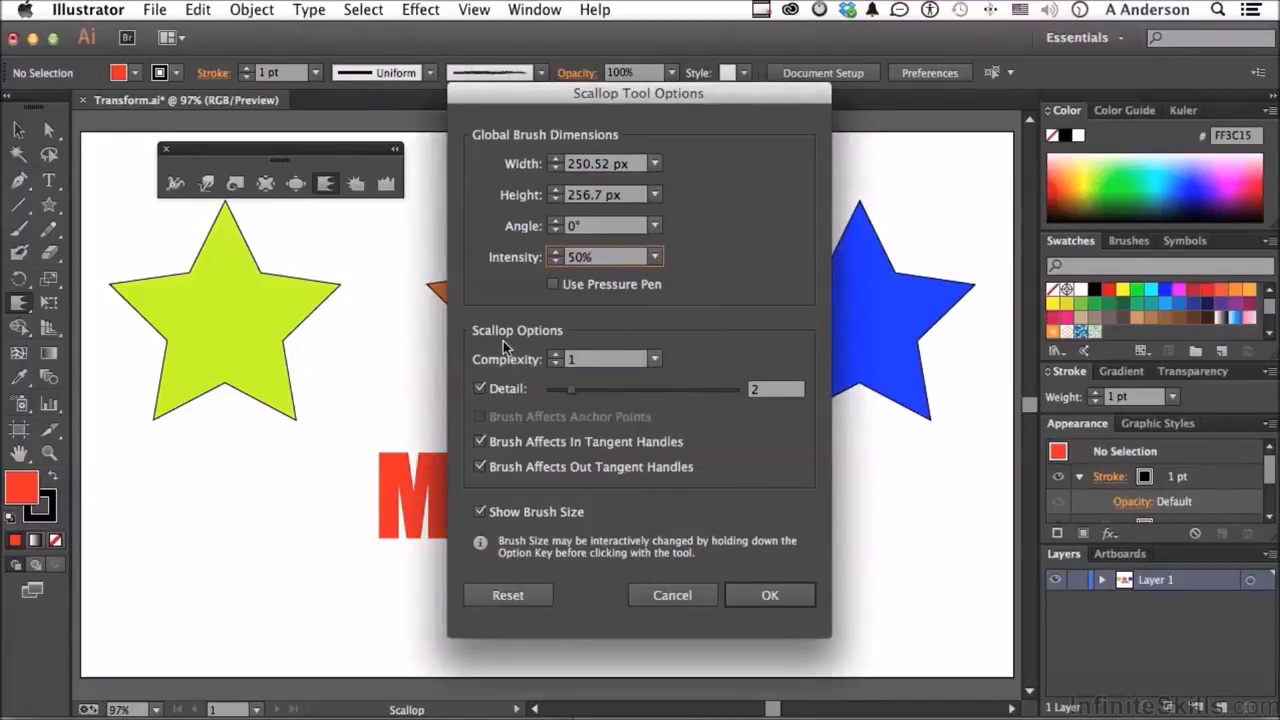
pyautogui.click(770, 595)
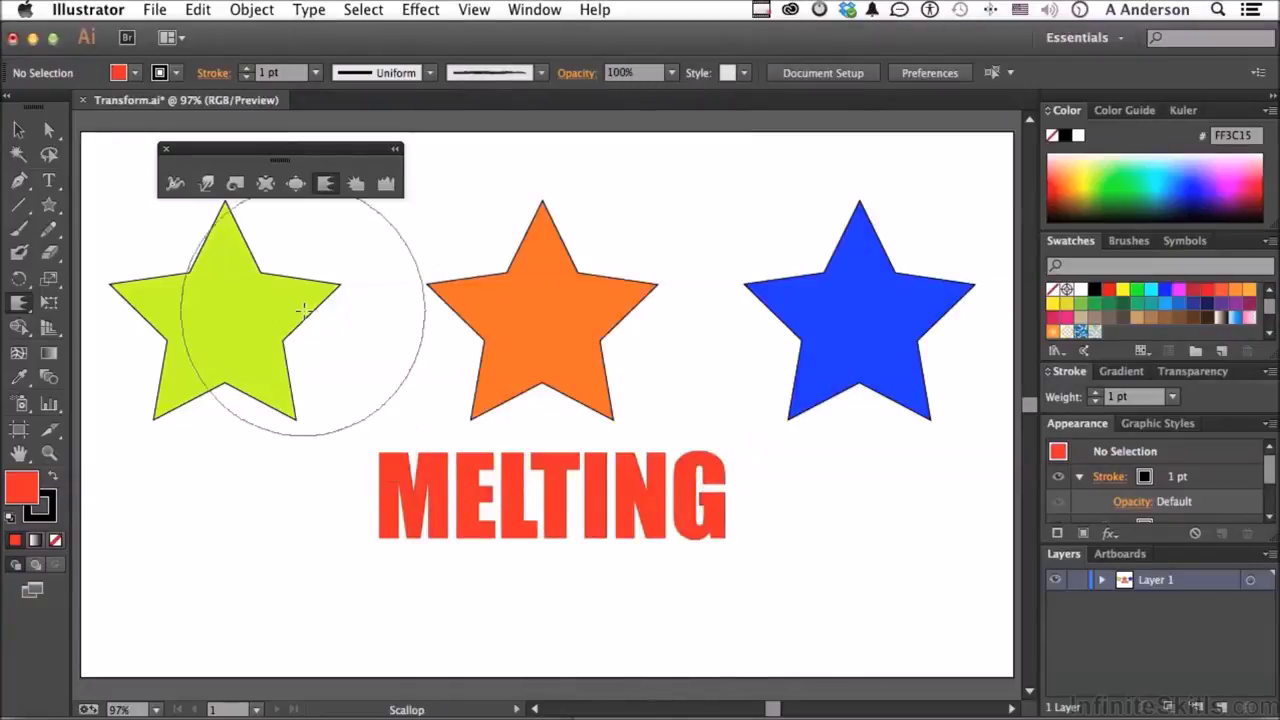
# Scallop all five points of the green star with a brush of about 123 by 102 px, and review the Scallop options.
pyautogui.moveTo(382, 364)
pyautogui.mouseDown()
pyautogui.moveTo(317, 440)
pyautogui.moveTo(286, 371)
pyautogui.moveTo(277, 377)
pyautogui.moveTo(314, 243)
pyautogui.moveTo(300, 255)
pyautogui.moveTo(224, 240)
pyautogui.mouseUp()
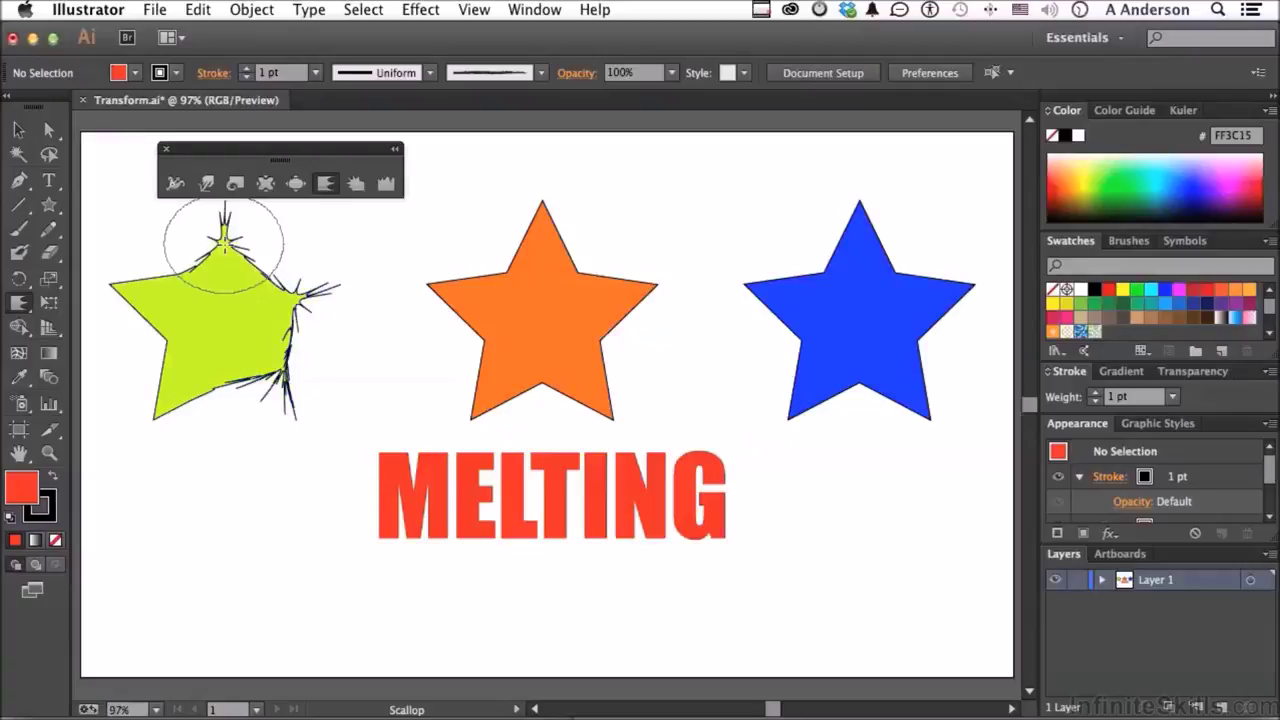
pyautogui.click(152, 289)
pyautogui.moveTo(168, 376); pyautogui.dragTo(171, 384)
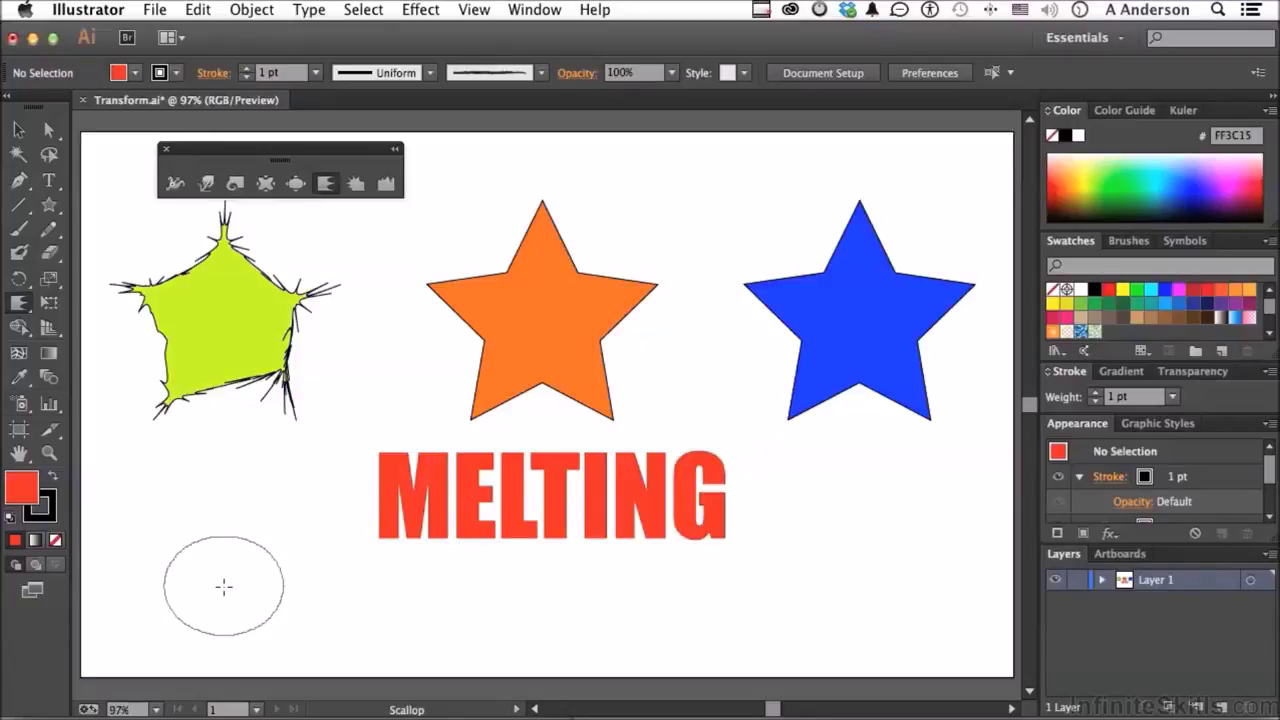
pyautogui.doubleClick(325, 185)
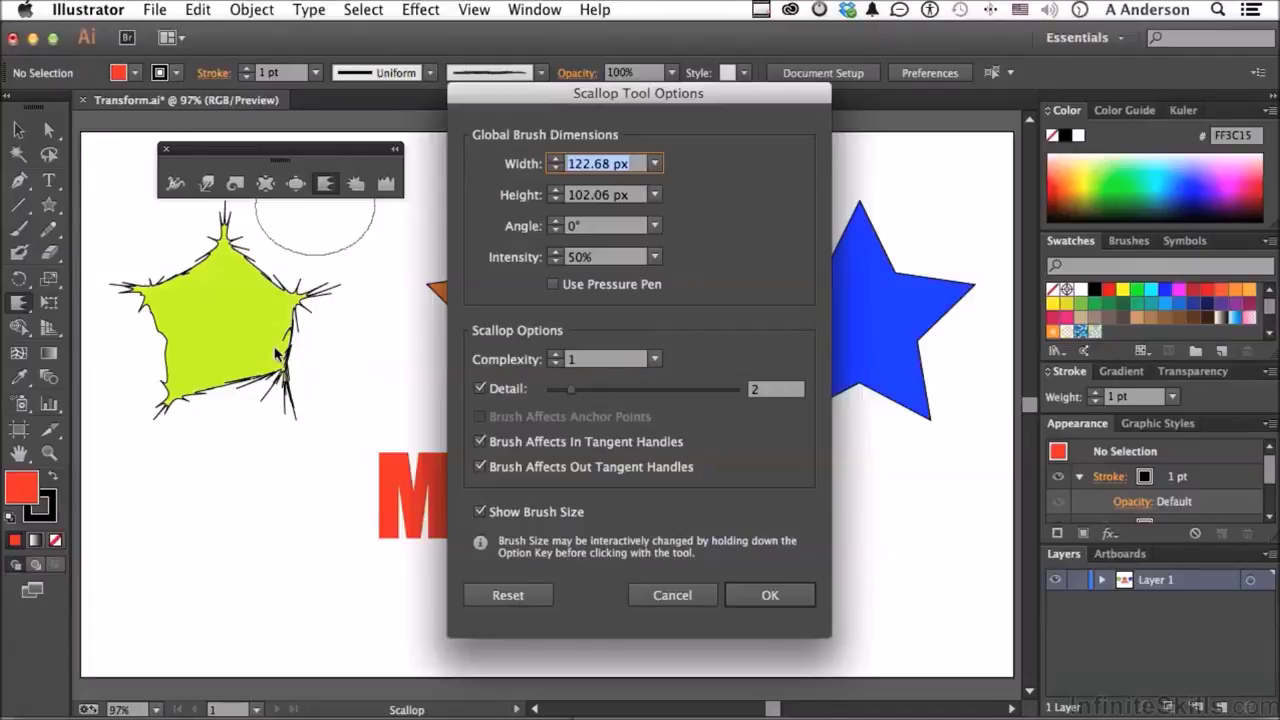
pyautogui.click(690, 594)
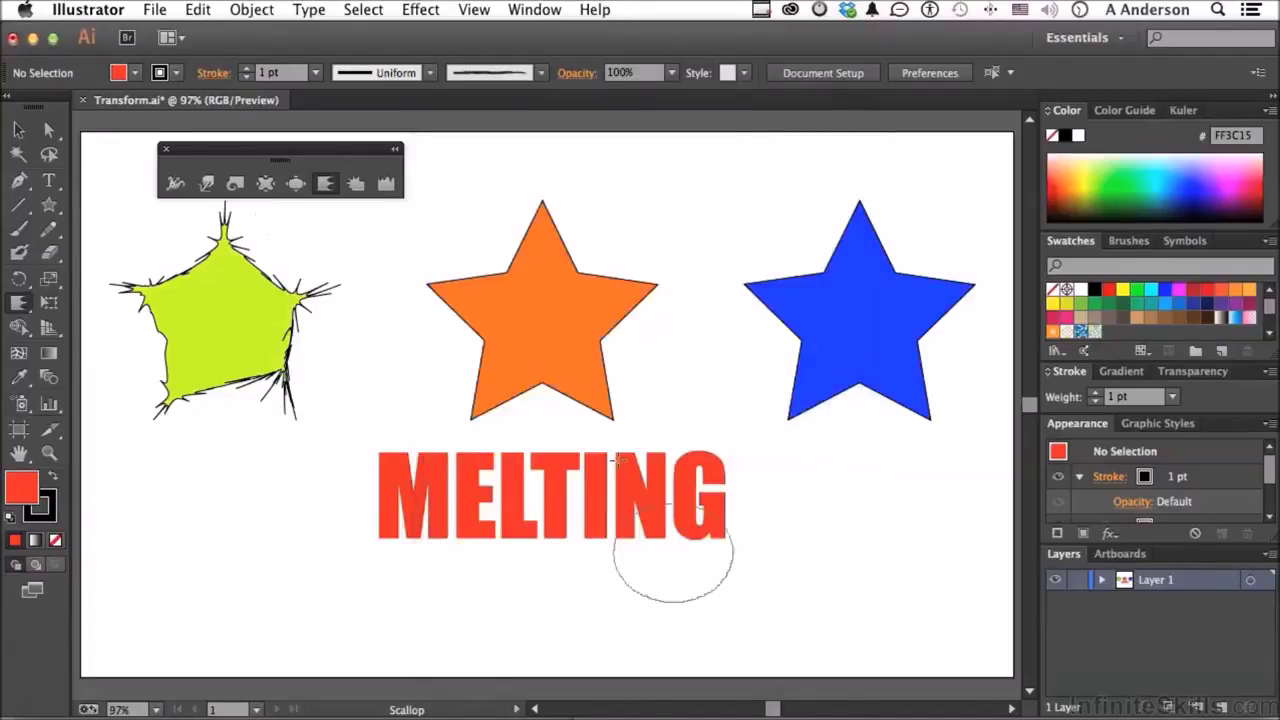
# Crystallize the top, right, left and lower-left points of the orange star with the Crystallize tool.
pyautogui.click(354, 184)
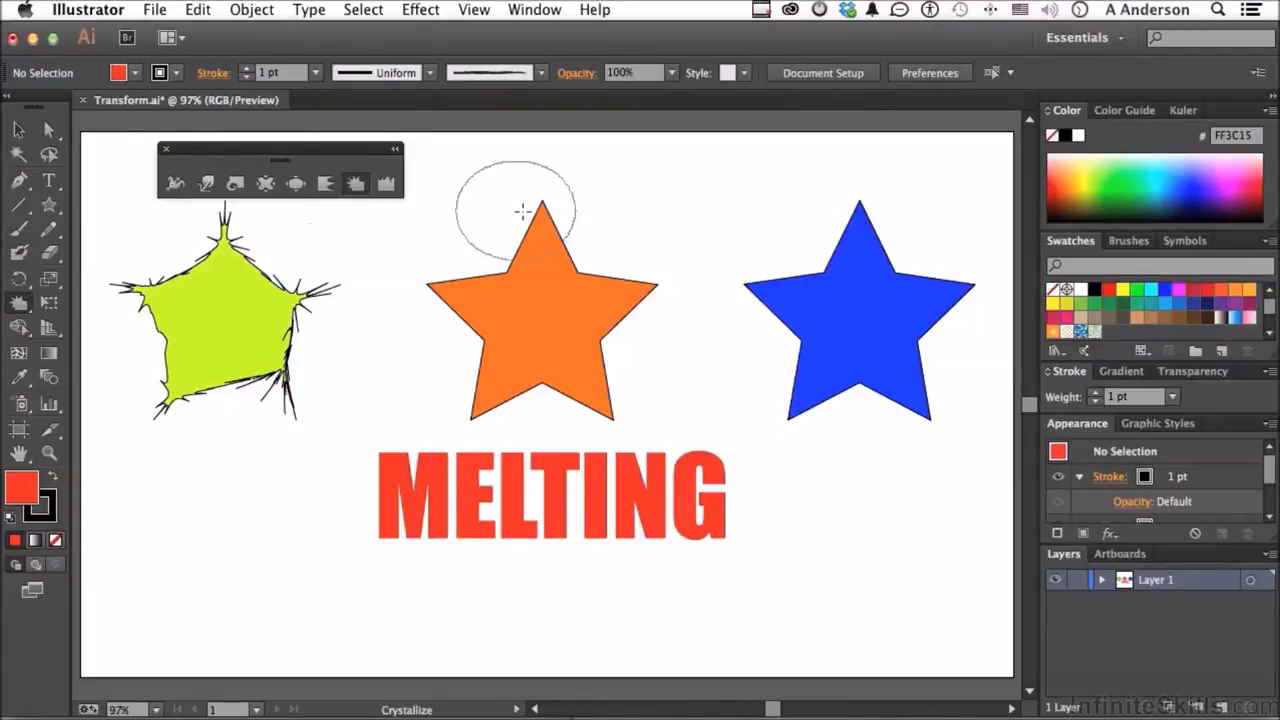
pyautogui.moveTo(541, 208); pyautogui.dragTo(541, 208)
pyautogui.moveTo(662, 298)
pyautogui.mouseDown()
pyautogui.moveTo(651, 286)
pyautogui.moveTo(663, 286)
pyautogui.mouseUp()
pyautogui.moveTo(440, 290); pyautogui.dragTo(443, 286)
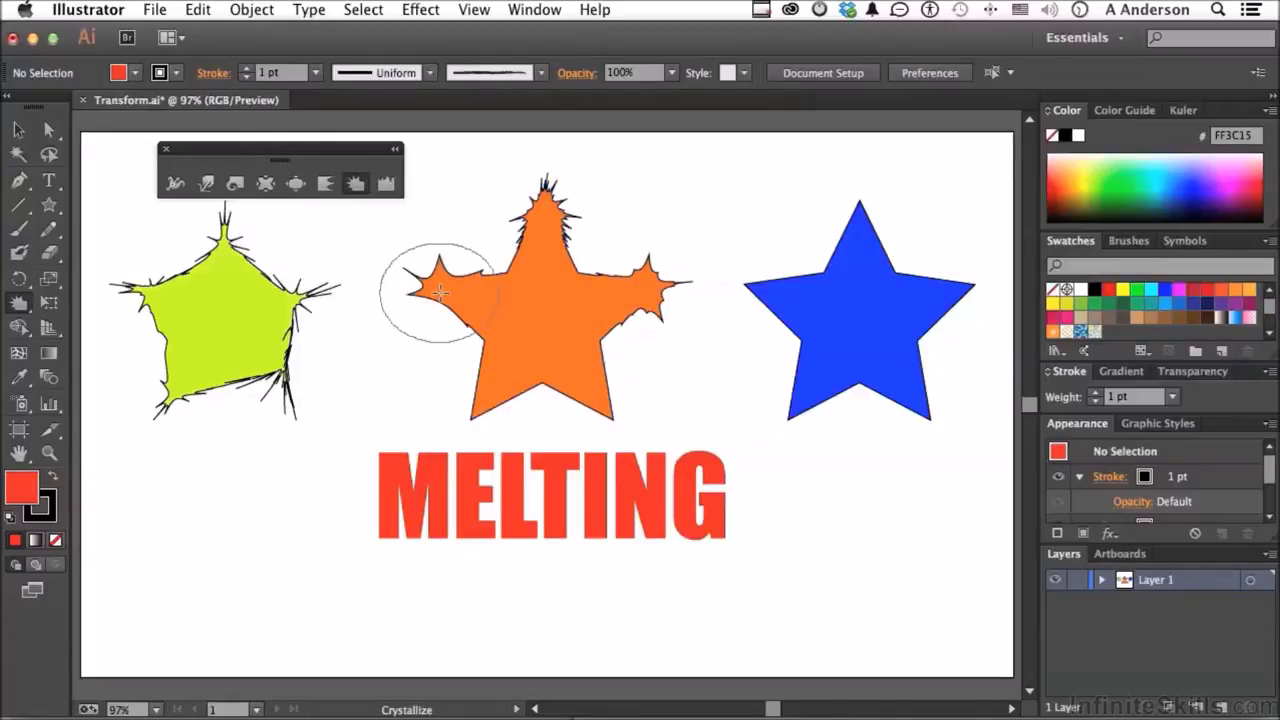
pyautogui.moveTo(480, 384); pyautogui.dragTo(480, 384)
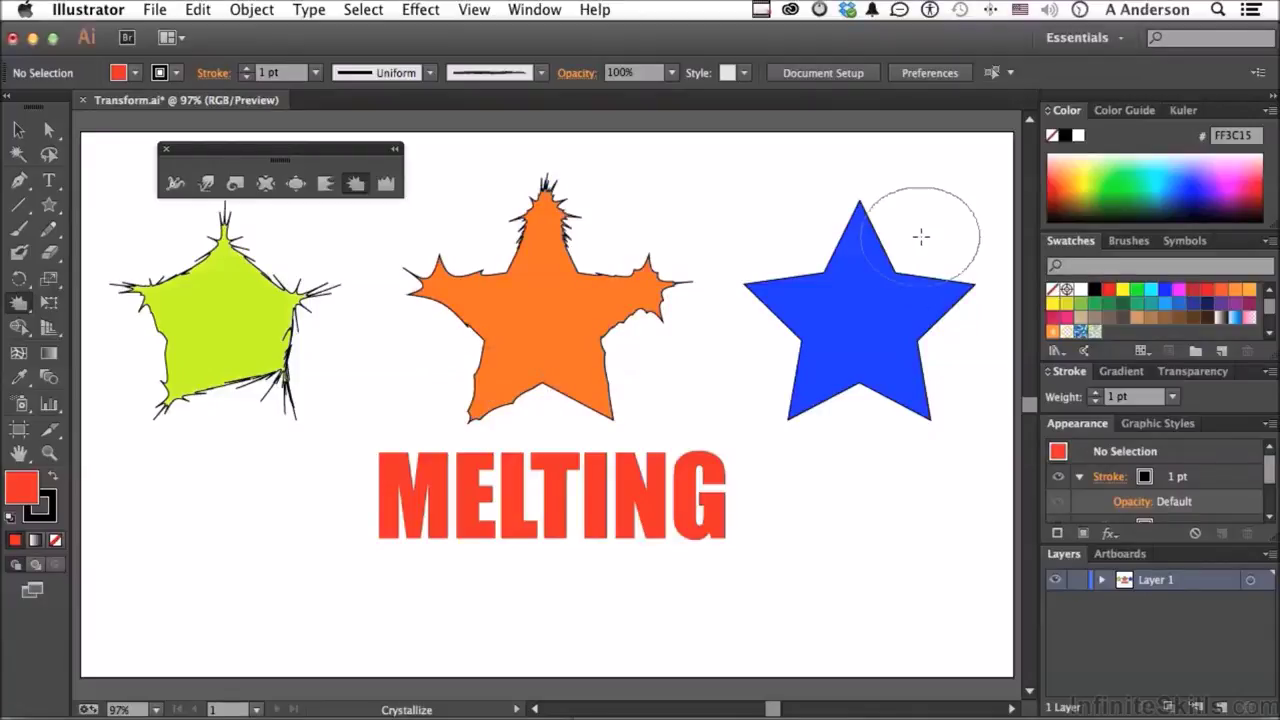
# Undo all the Crystallize distortions on the orange star.
pyautogui.press('super+z')
pyautogui.press('super+z')
pyautogui.press('super+z')
pyautogui.press('super+z')
pyautogui.press('super+z')
pyautogui.press('super+z')
pyautogui.press('super+z')
pyautogui.press('super+z')
pyautogui.press('super+z')
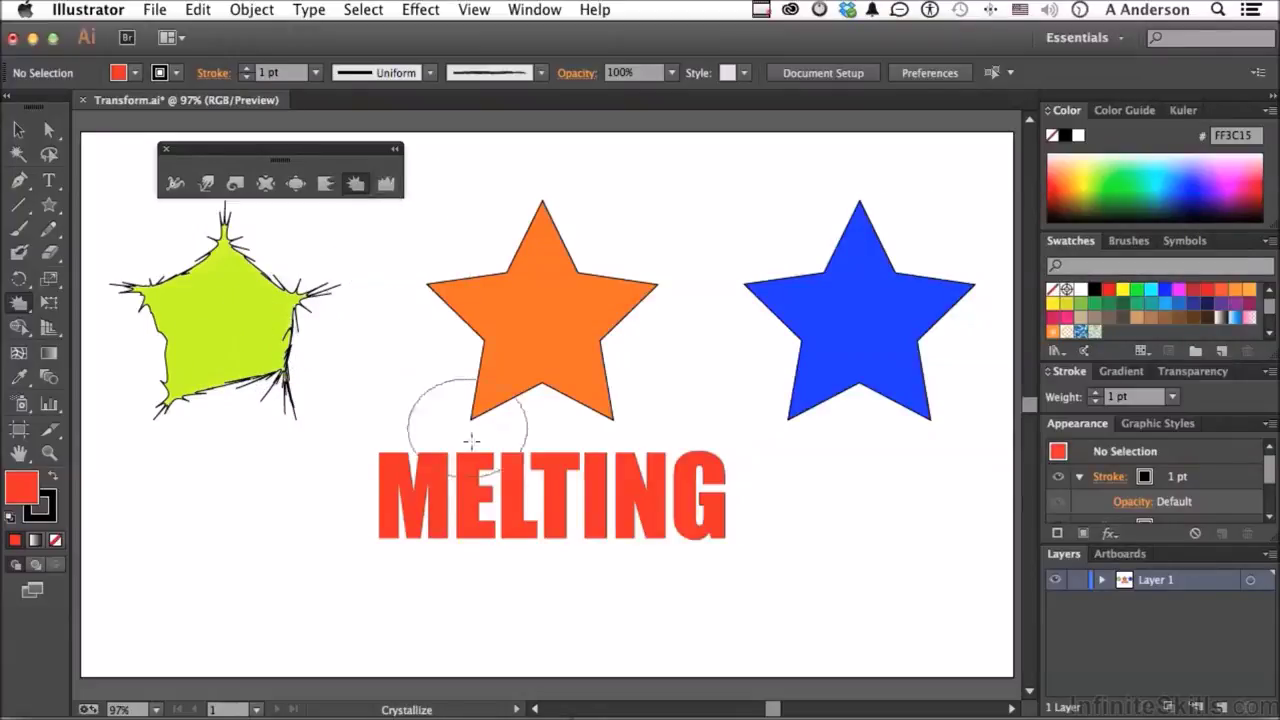
# Set the Wrinkle tool's intensity to 80%, keeping horizontal at 0% and vertical at 100%.
pyautogui.doubleClick(384, 185)
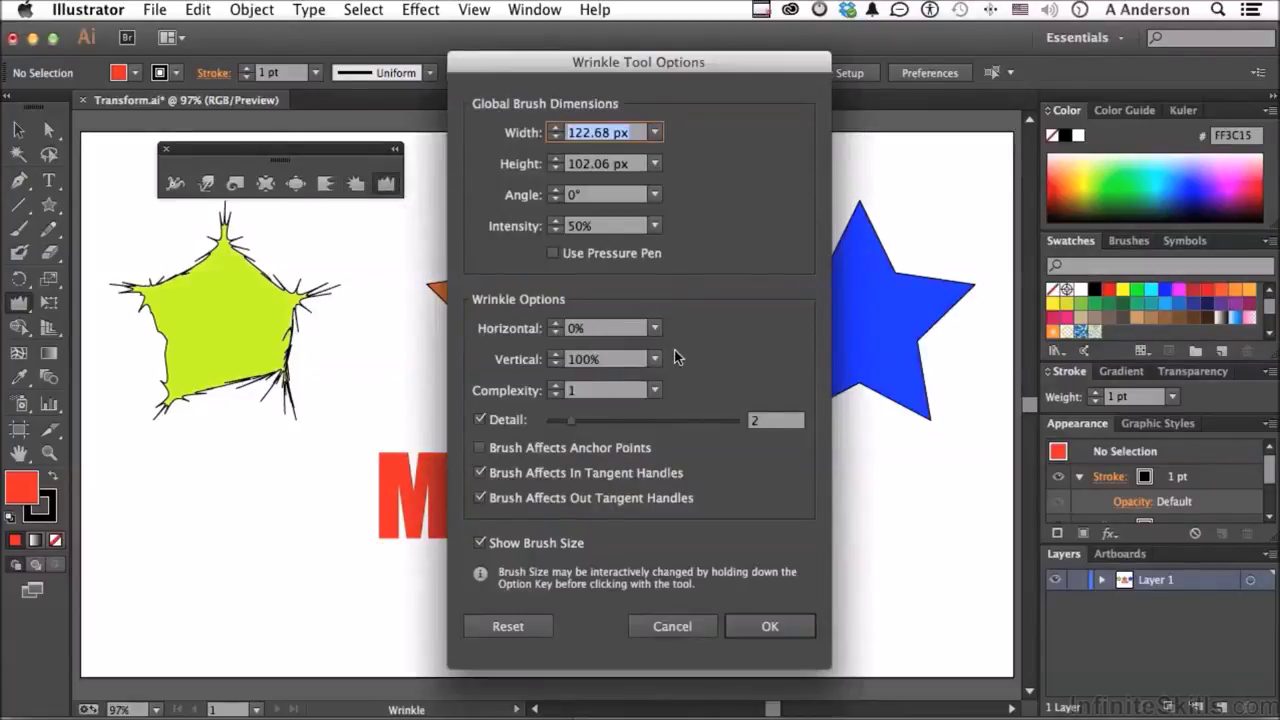
pyautogui.click(655, 226)
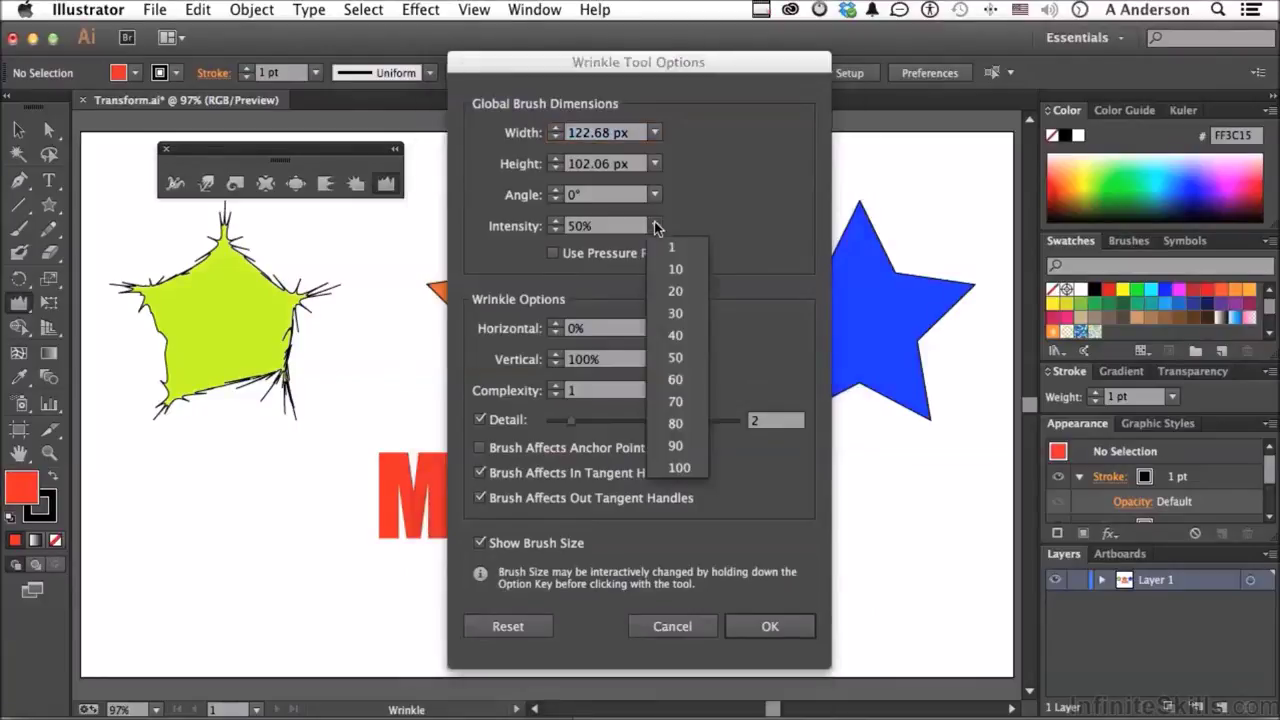
pyautogui.click(676, 423)
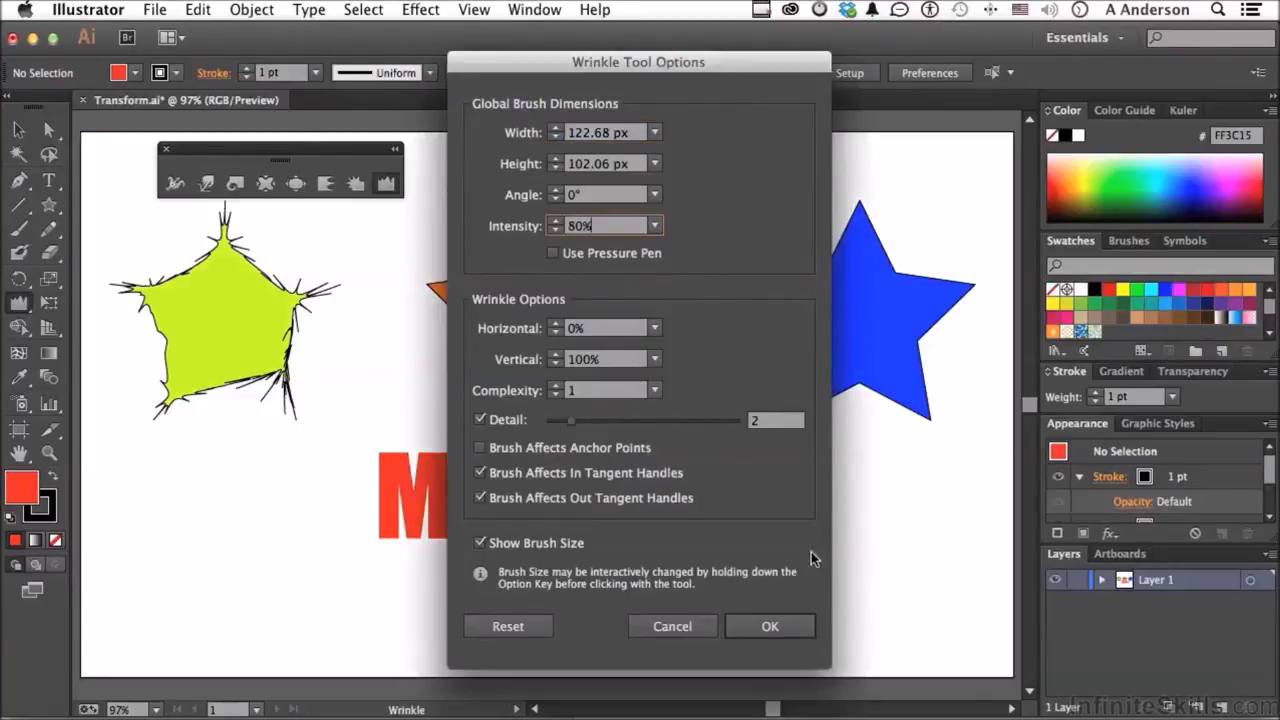
pyautogui.click(762, 628)
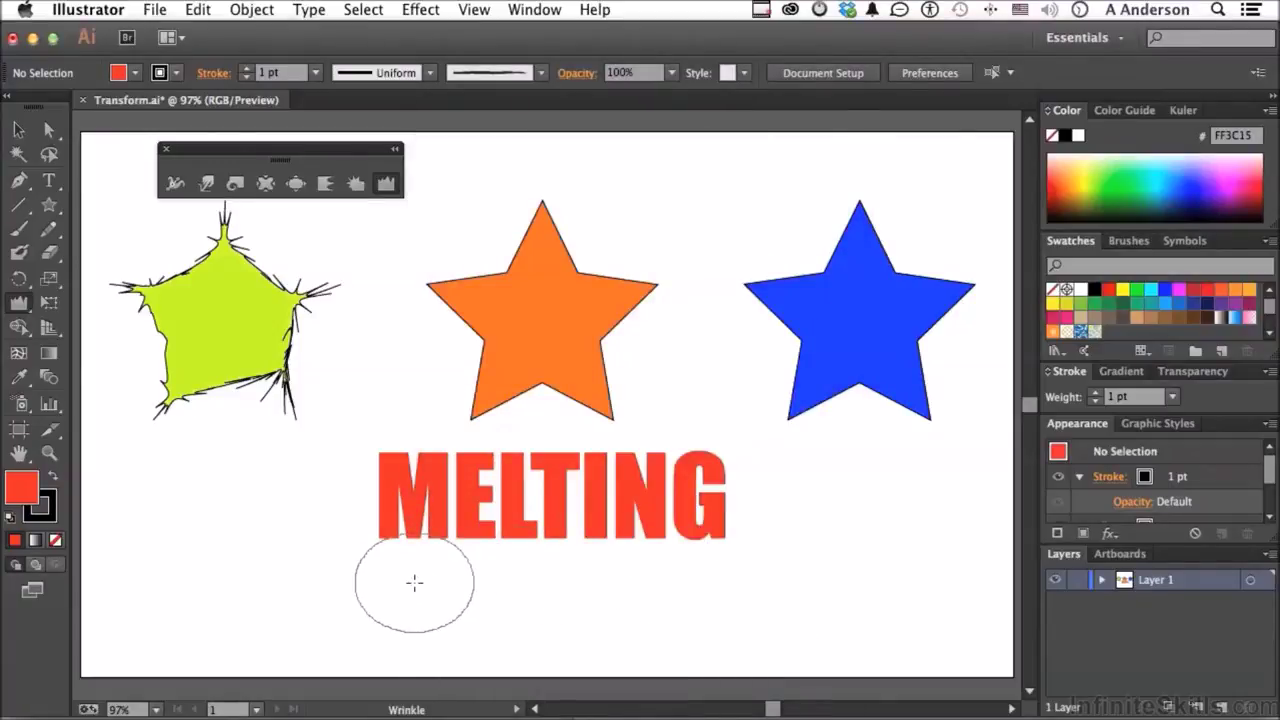
# Widen the Wrinkle brush into a flat ellipse and wrinkle the bottom edge of the whole MELTING text into drips.
pyautogui.moveTo(416, 585); pyautogui.dragTo(486, 589)
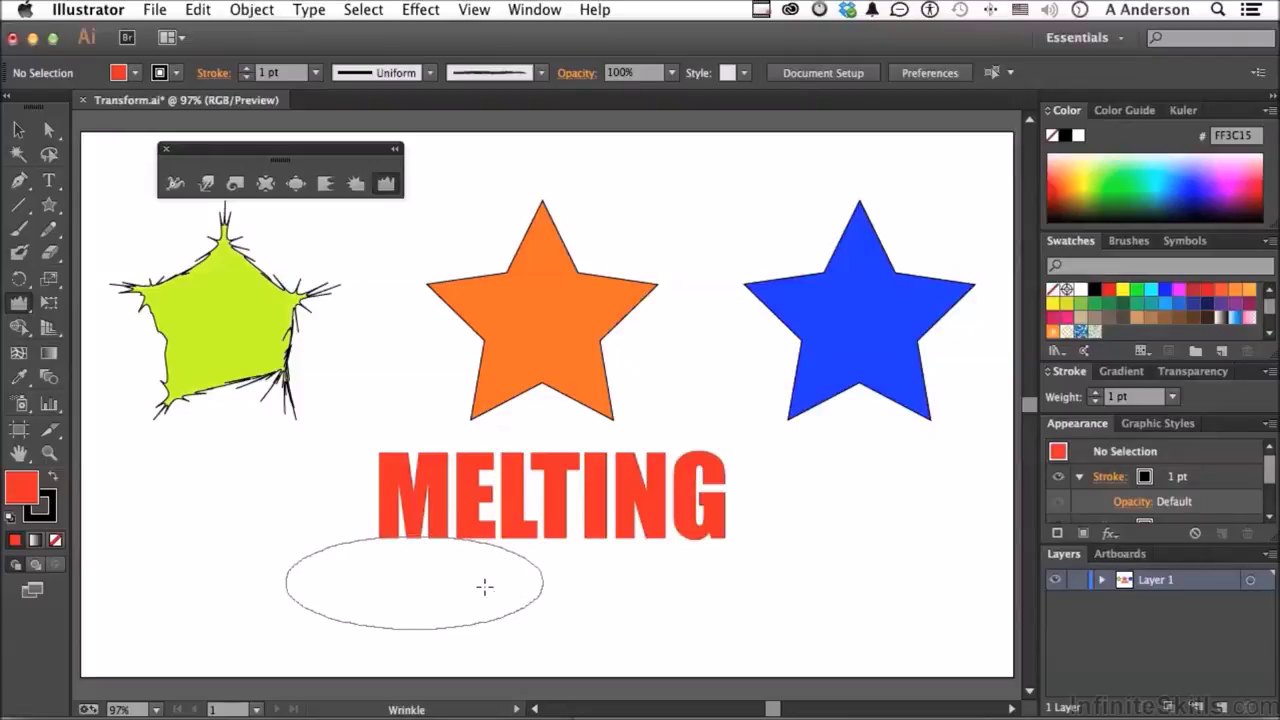
pyautogui.moveTo(466, 551); pyautogui.dragTo(465, 568)
pyautogui.moveTo(614, 566)
pyautogui.mouseDown()
pyautogui.moveTo(634, 564)
pyautogui.moveTo(635, 576)
pyautogui.moveTo(634, 516)
pyautogui.mouseUp()
pyautogui.moveTo(533, 553); pyautogui.dragTo(531, 575)
pyautogui.moveTo(445, 562)
pyautogui.mouseDown()
pyautogui.moveTo(419, 561)
pyautogui.moveTo(406, 597)
pyautogui.moveTo(380, 557)
pyautogui.moveTo(380, 594)
pyautogui.moveTo(580, 577)
pyautogui.moveTo(603, 557)
pyautogui.moveTo(606, 589)
pyautogui.moveTo(714, 554)
pyautogui.moveTo(714, 574)
pyautogui.mouseUp()
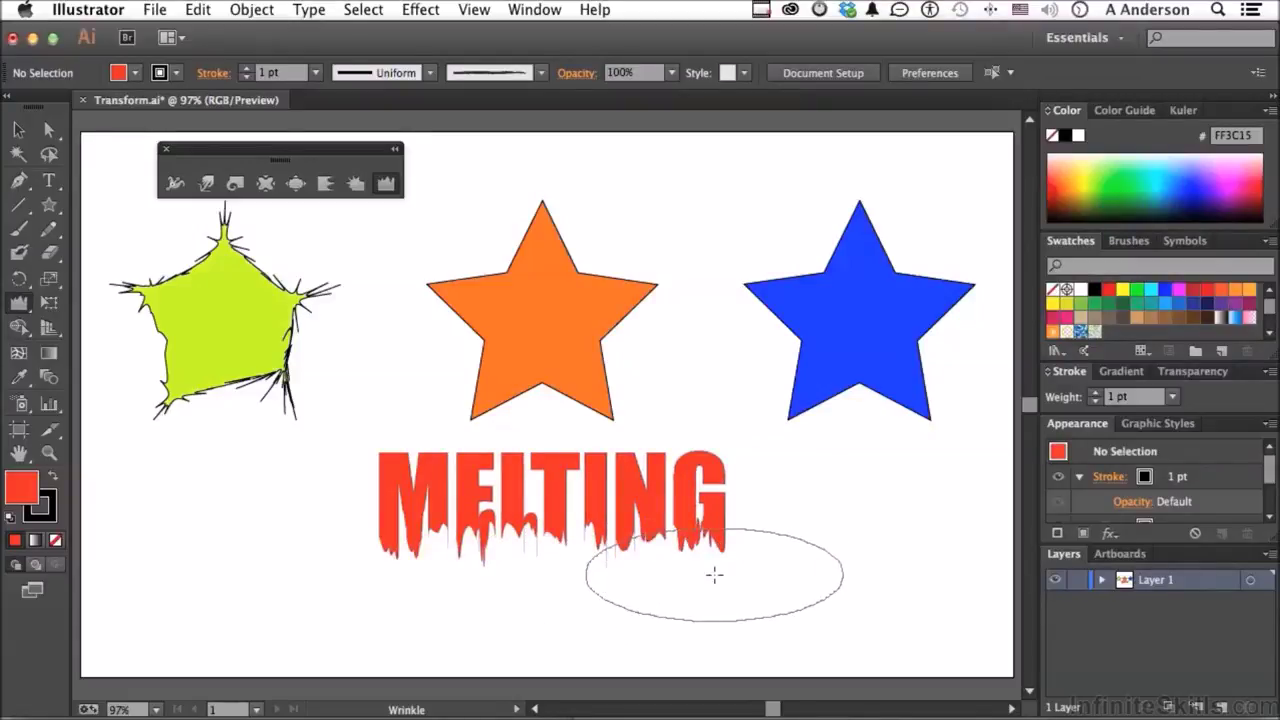